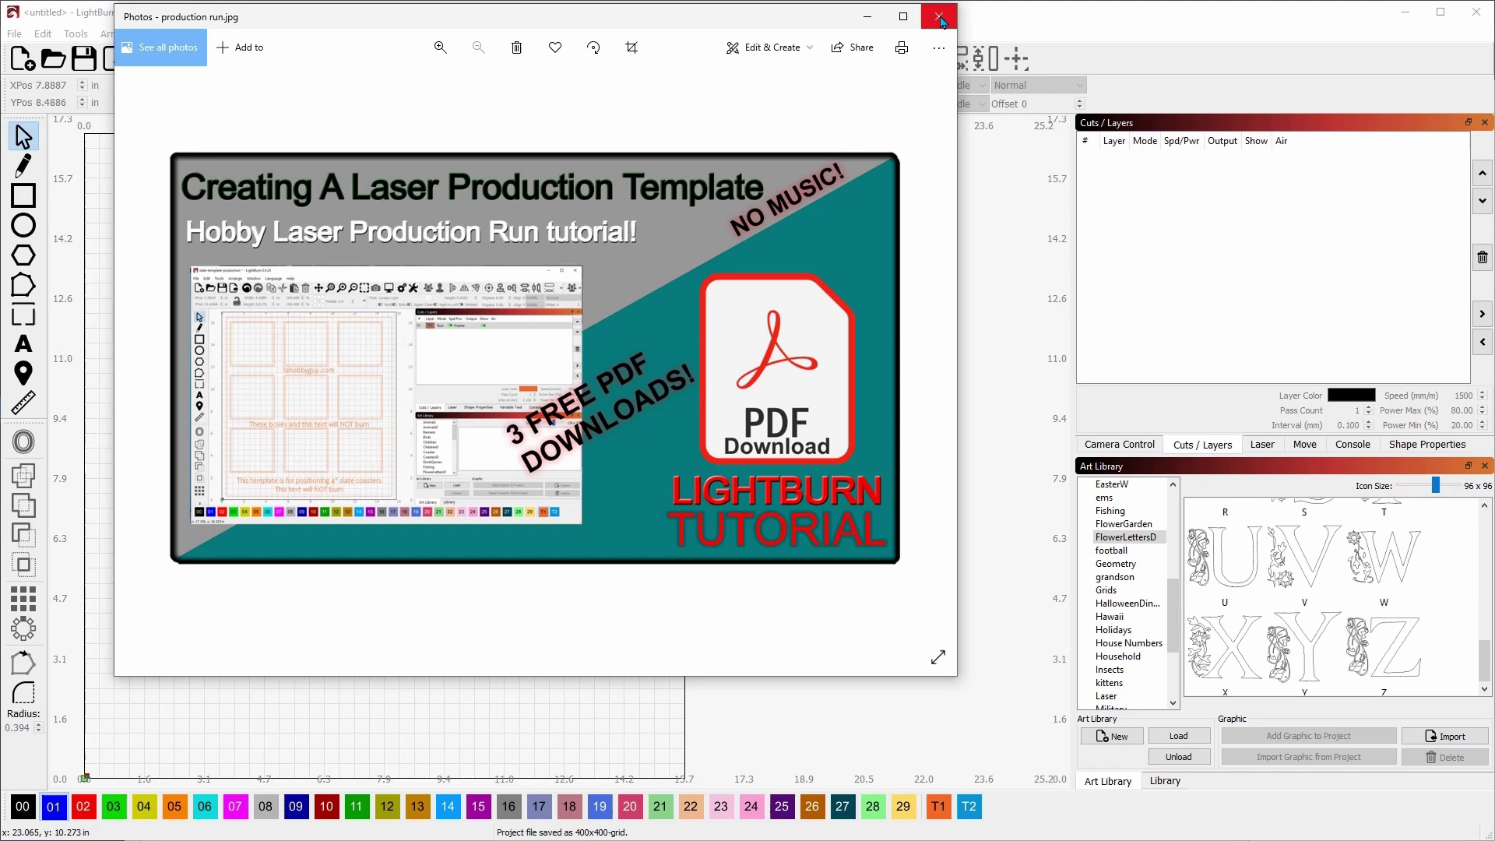
# Close the production run.jpg image in Photos to get back to LightBurn.
pyautogui.click(940, 21)
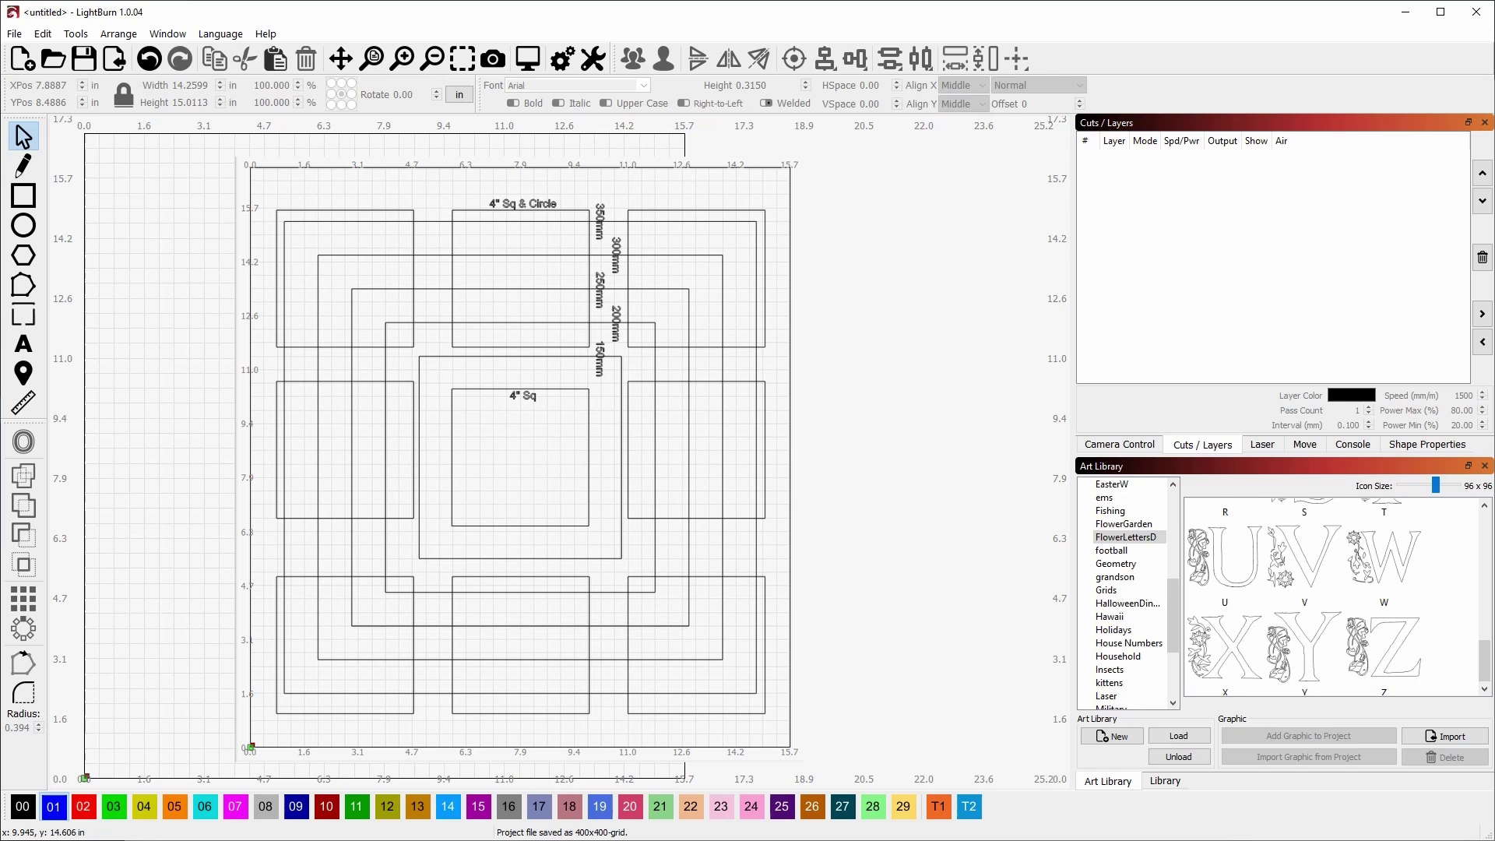
# Bring up the Open Project dialog showing the 400x400 folder.
pyautogui.click(64, 65)
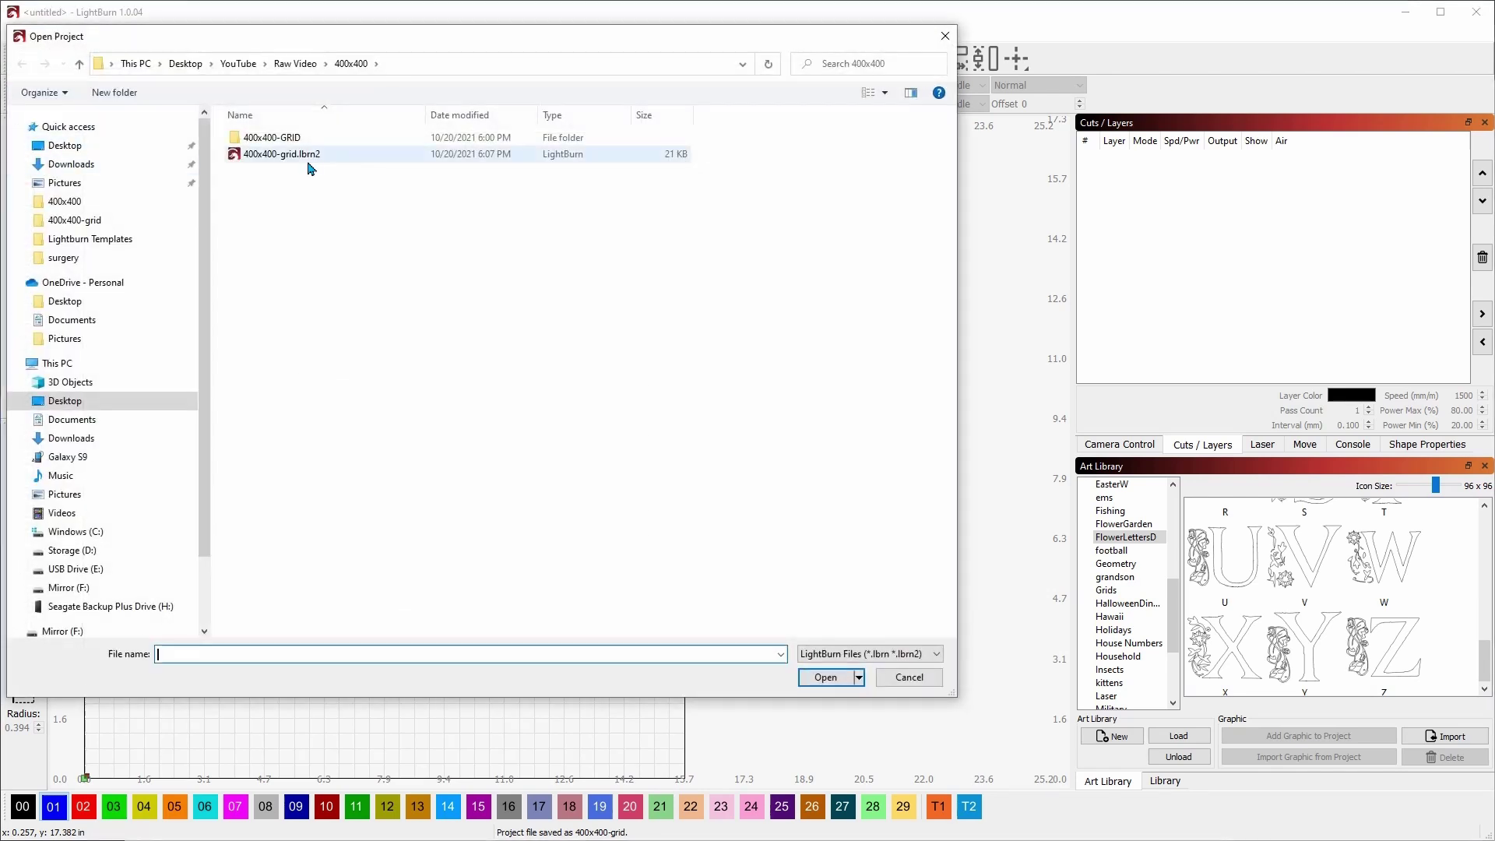
# Open 400x400-grid.lbrn2, then reposition and enlarge its Project Notes window.
pyautogui.doubleClick(310, 158)
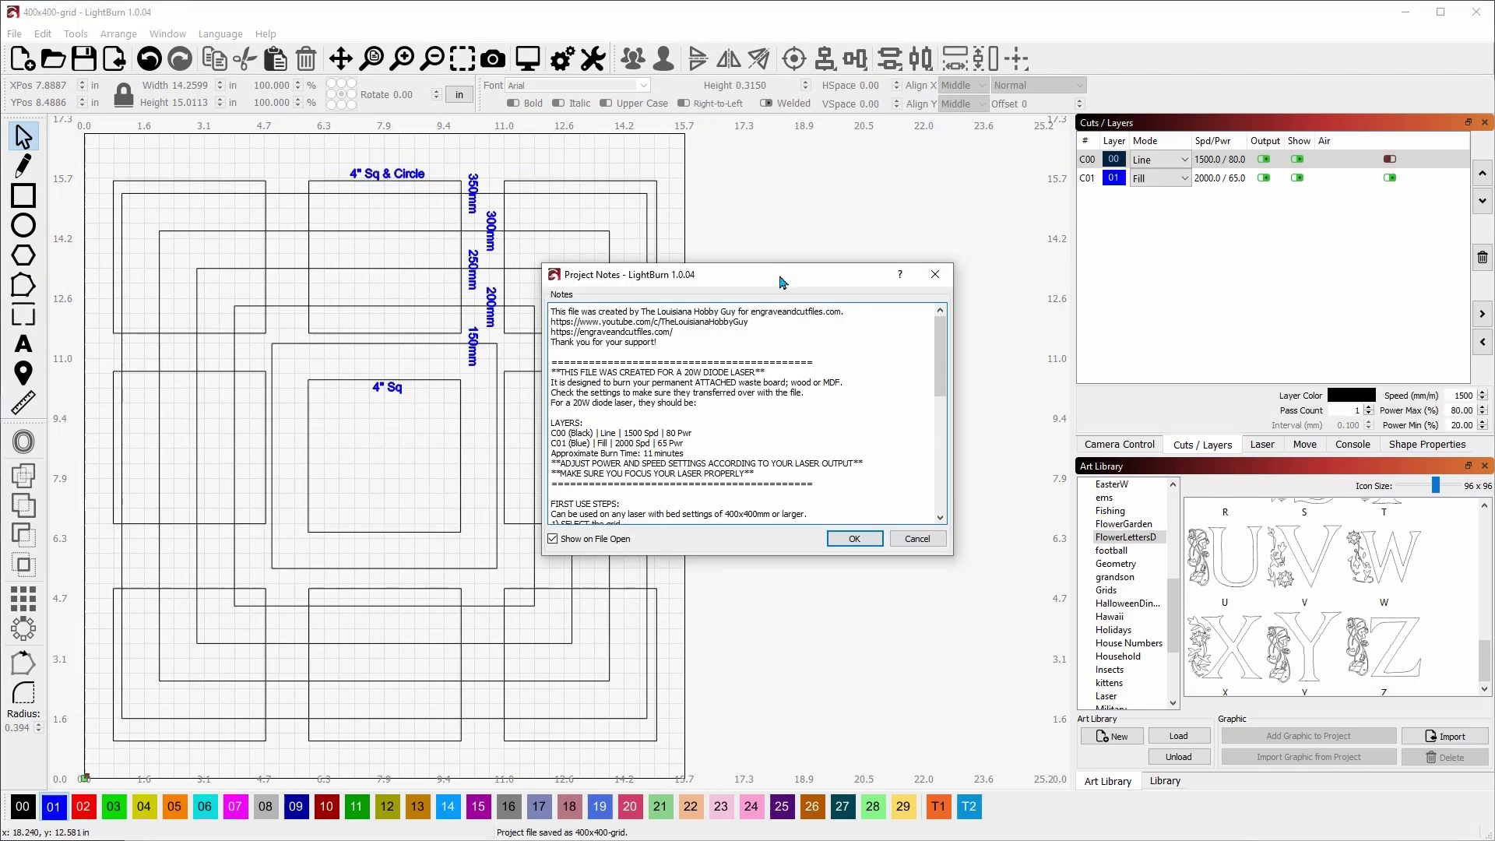
pyautogui.moveTo(768, 277); pyautogui.dragTo(574, 157)
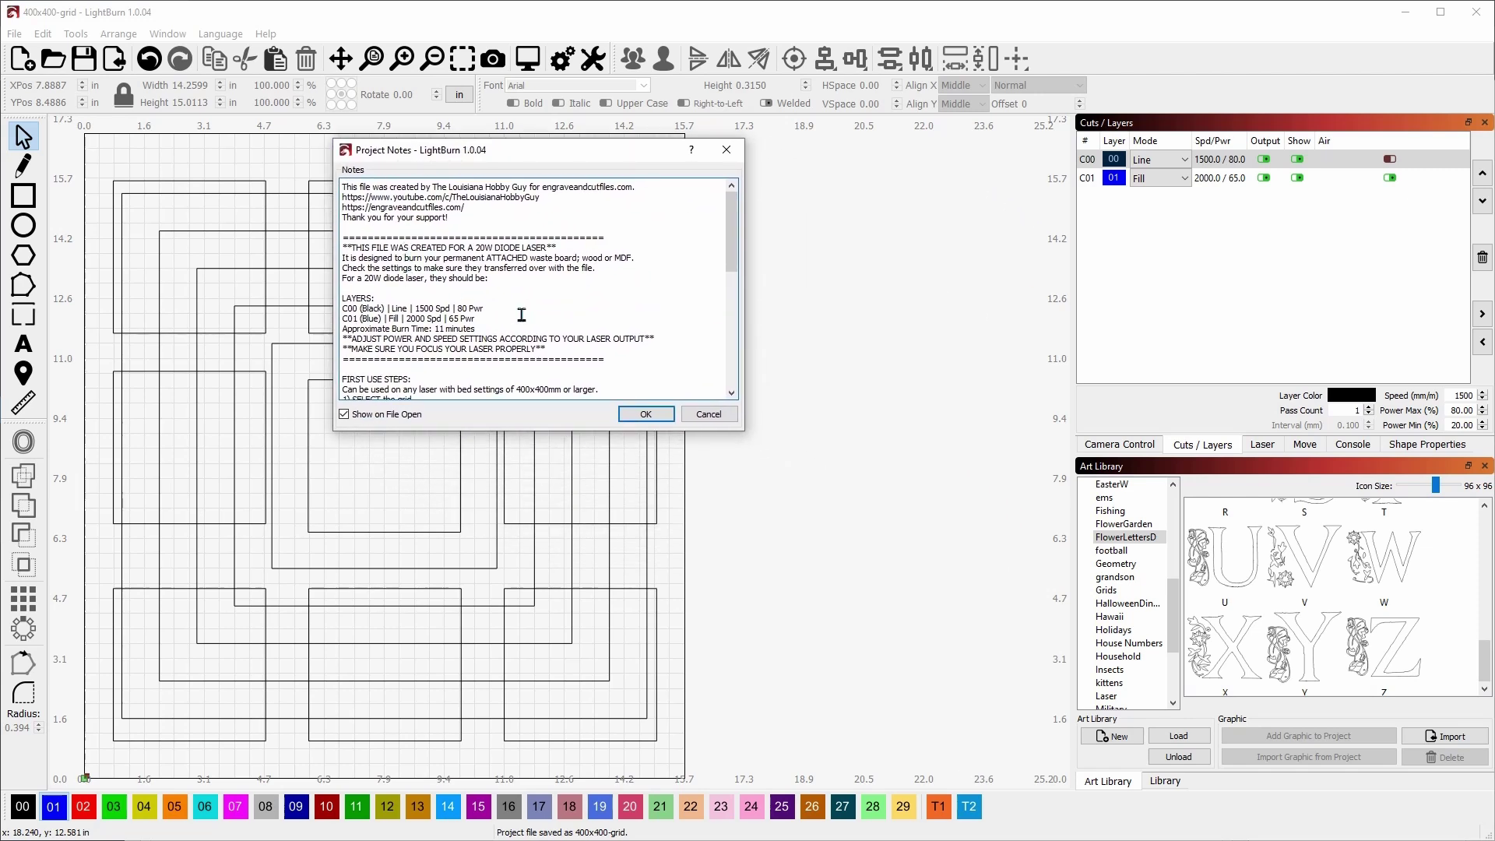
pyautogui.moveTo(736, 438); pyautogui.dragTo(971, 671)
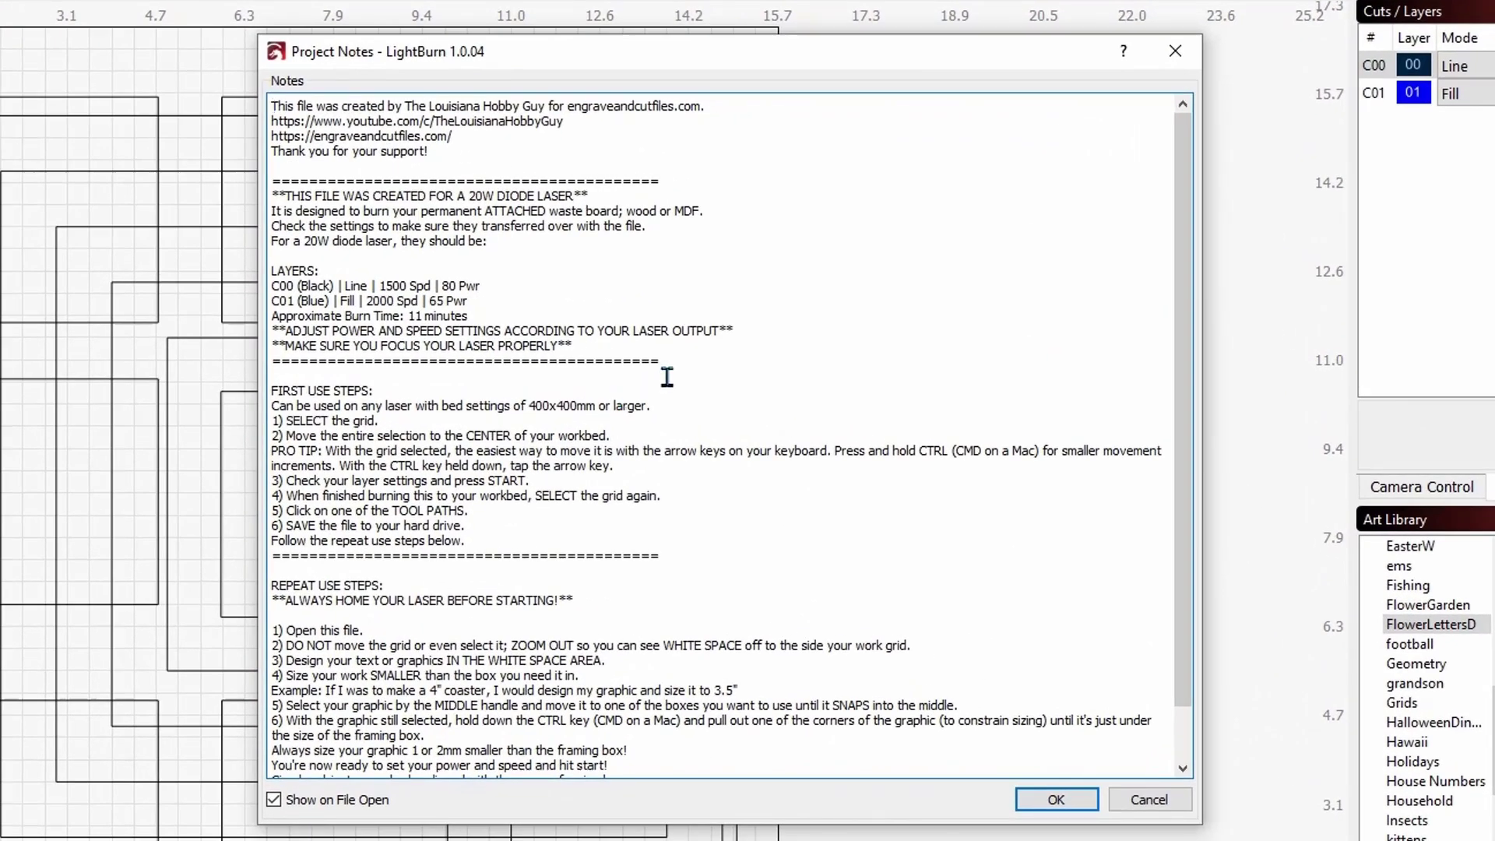
pyautogui.scroll(-2, 633, 375)
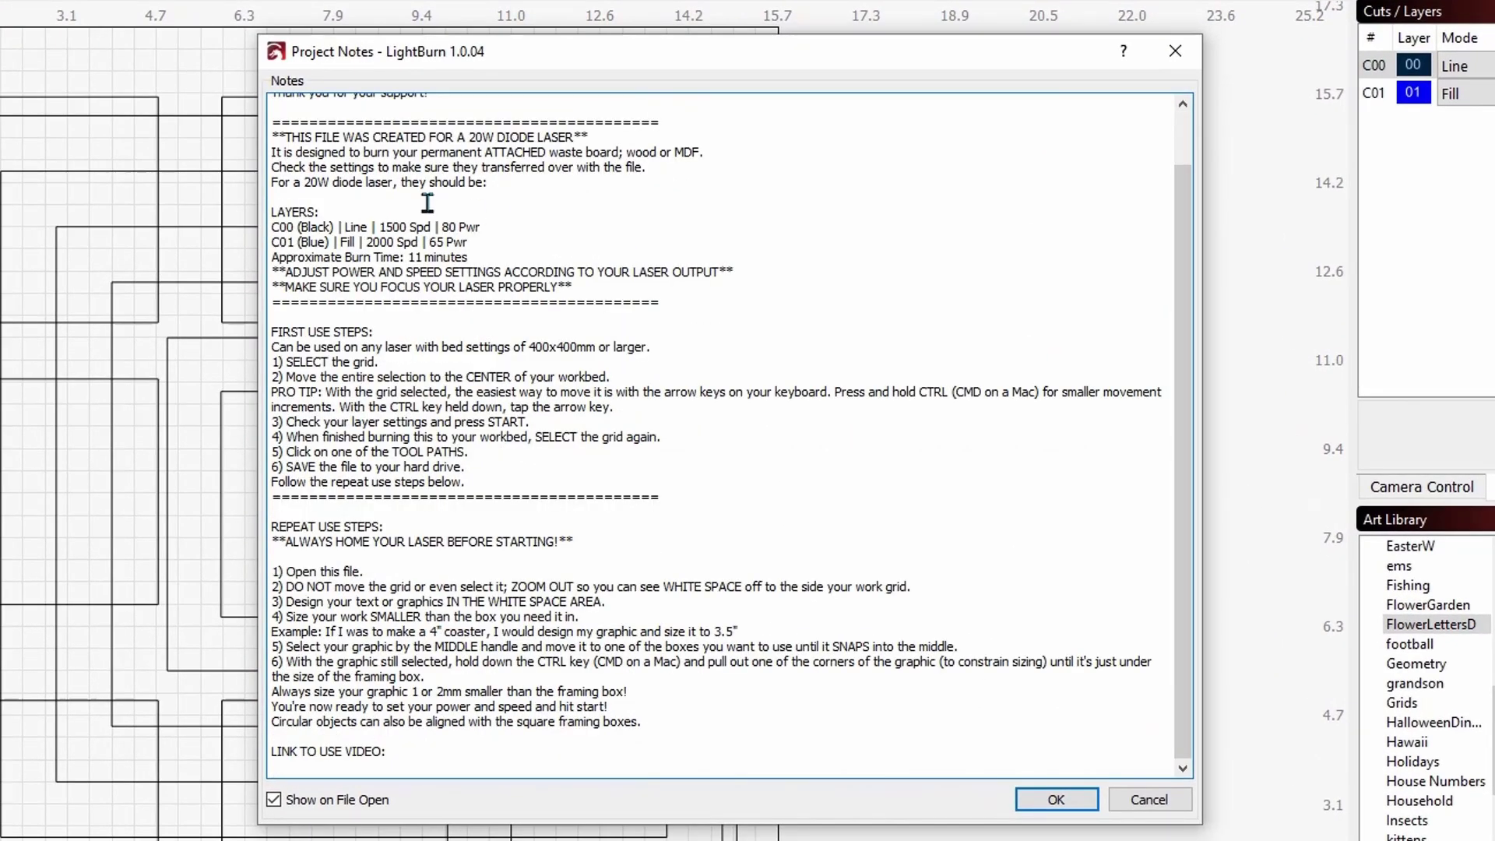
# Highlight the 20W diode, power/speed and laser-focus notes, then close the Project Notes.
pyautogui.moveTo(286, 138); pyautogui.dragTo(571, 141)
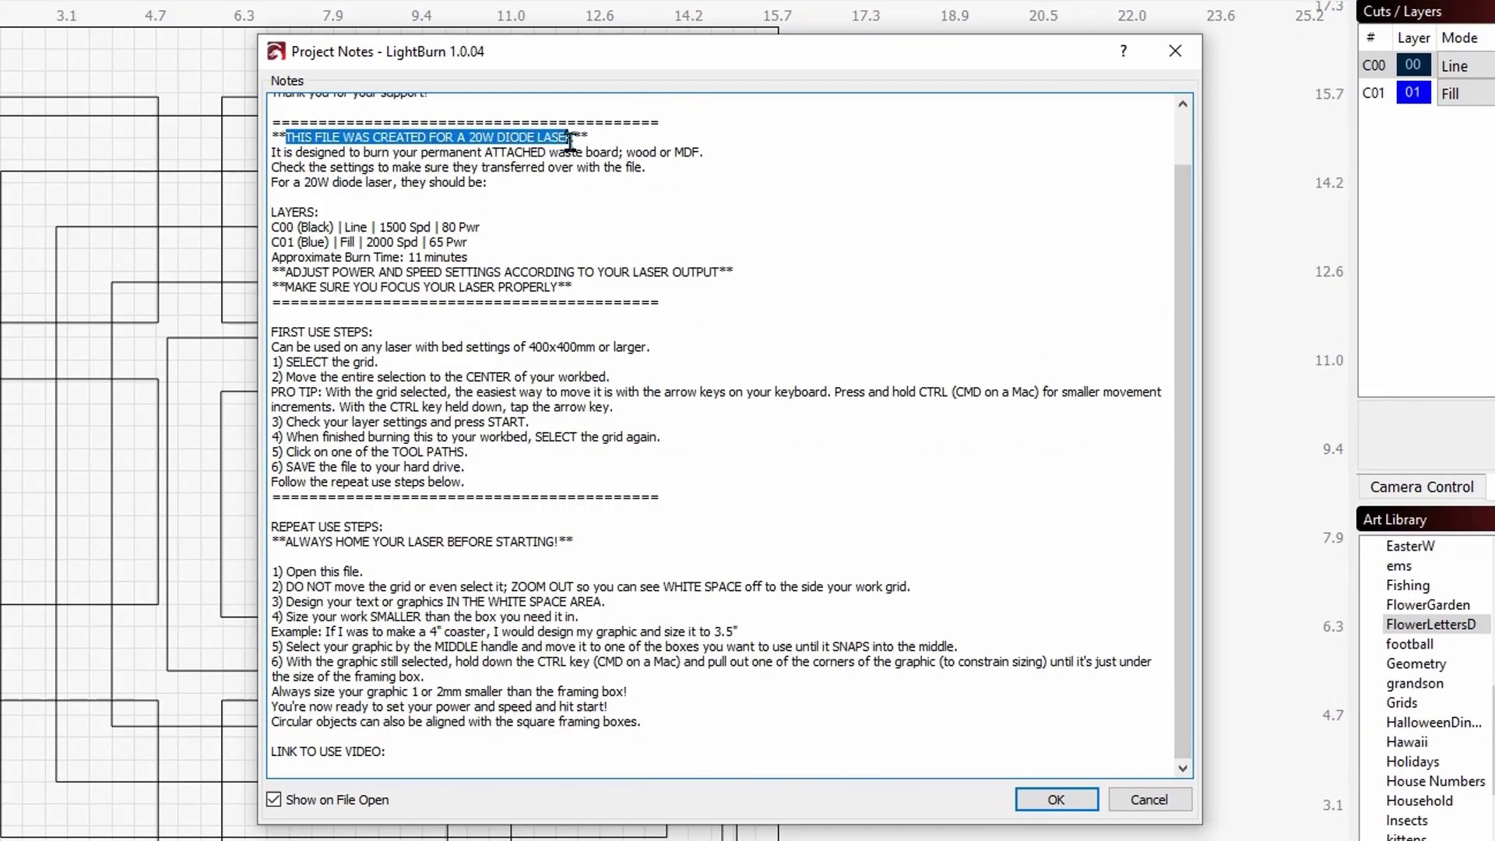
pyautogui.click(379, 234)
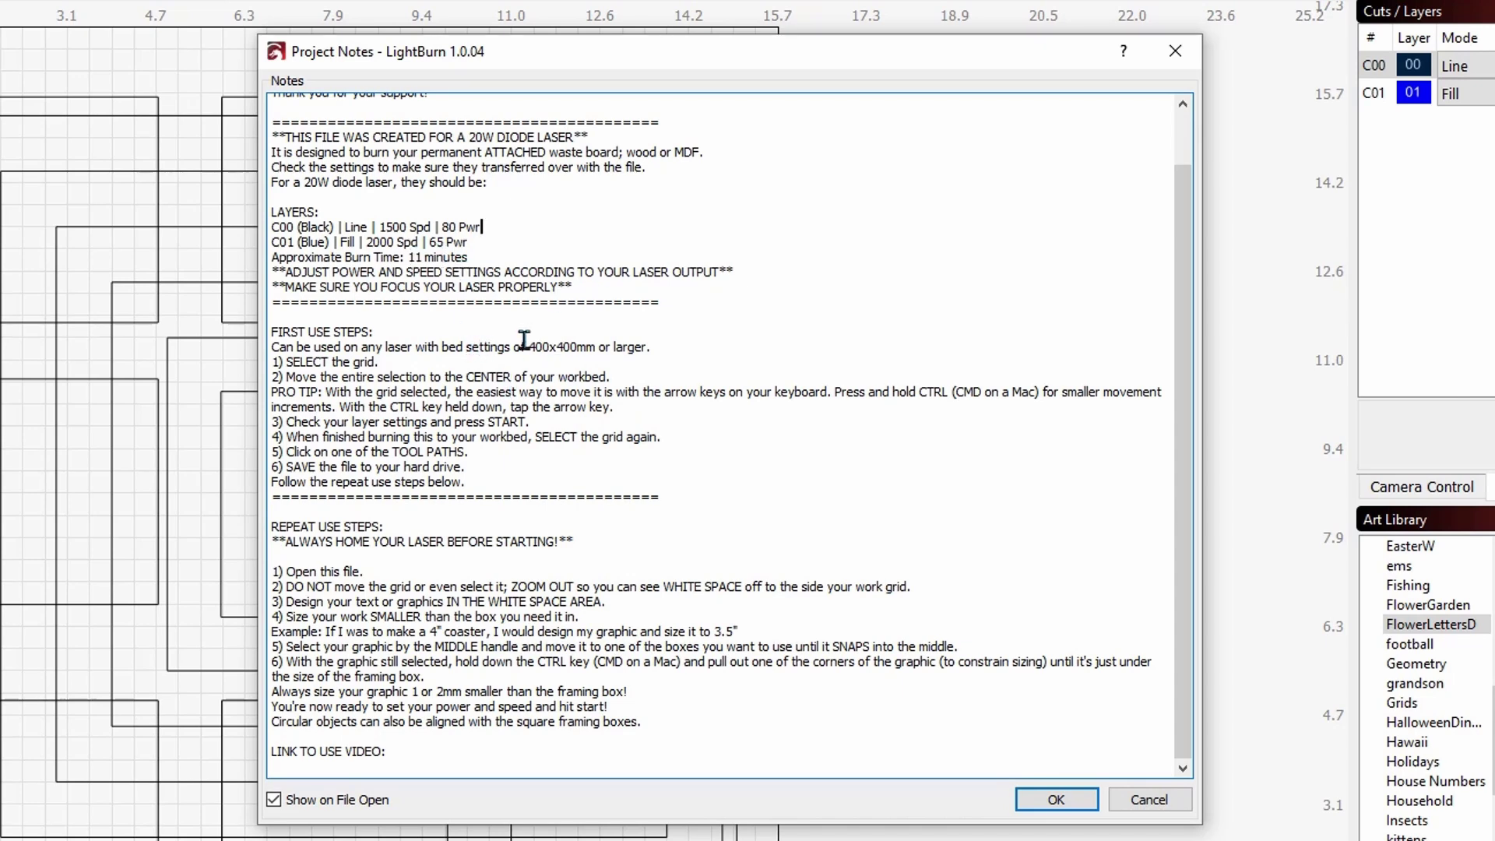
pyautogui.moveTo(286, 272); pyautogui.dragTo(722, 269)
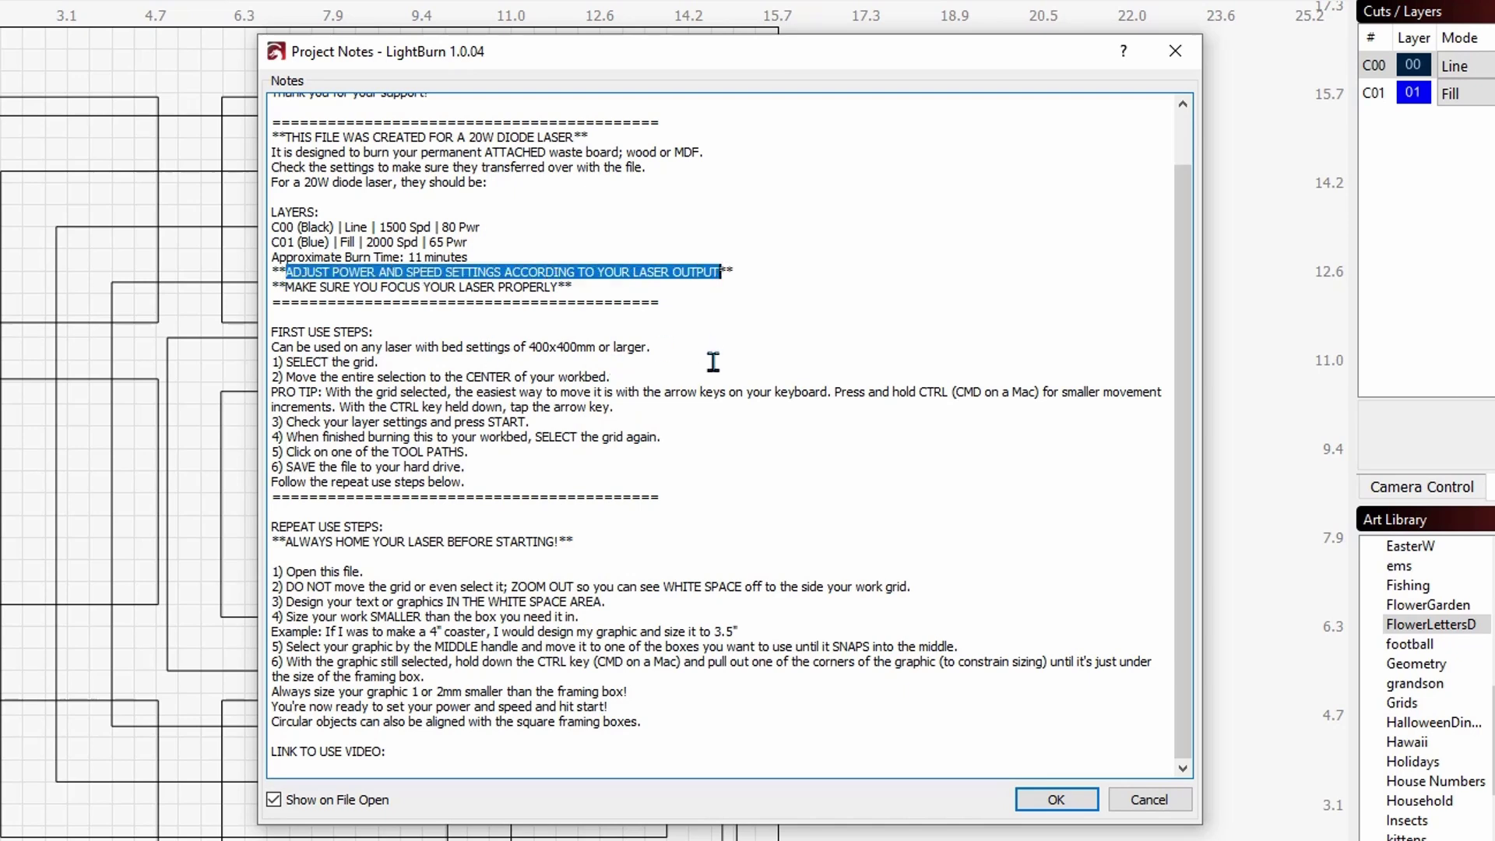
pyautogui.click(735, 333)
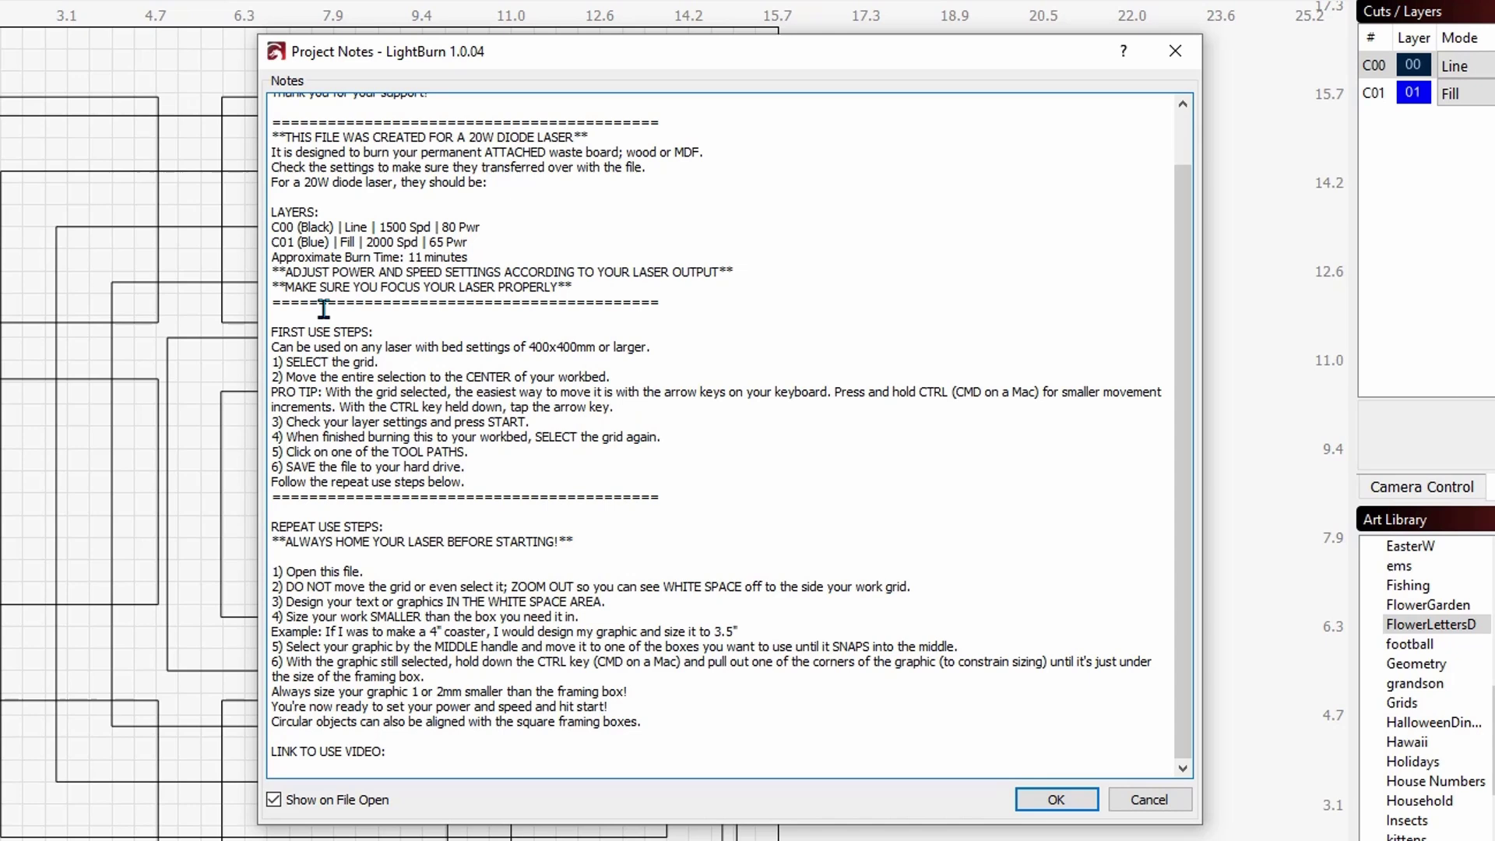
pyautogui.moveTo(287, 287); pyautogui.dragTo(559, 286)
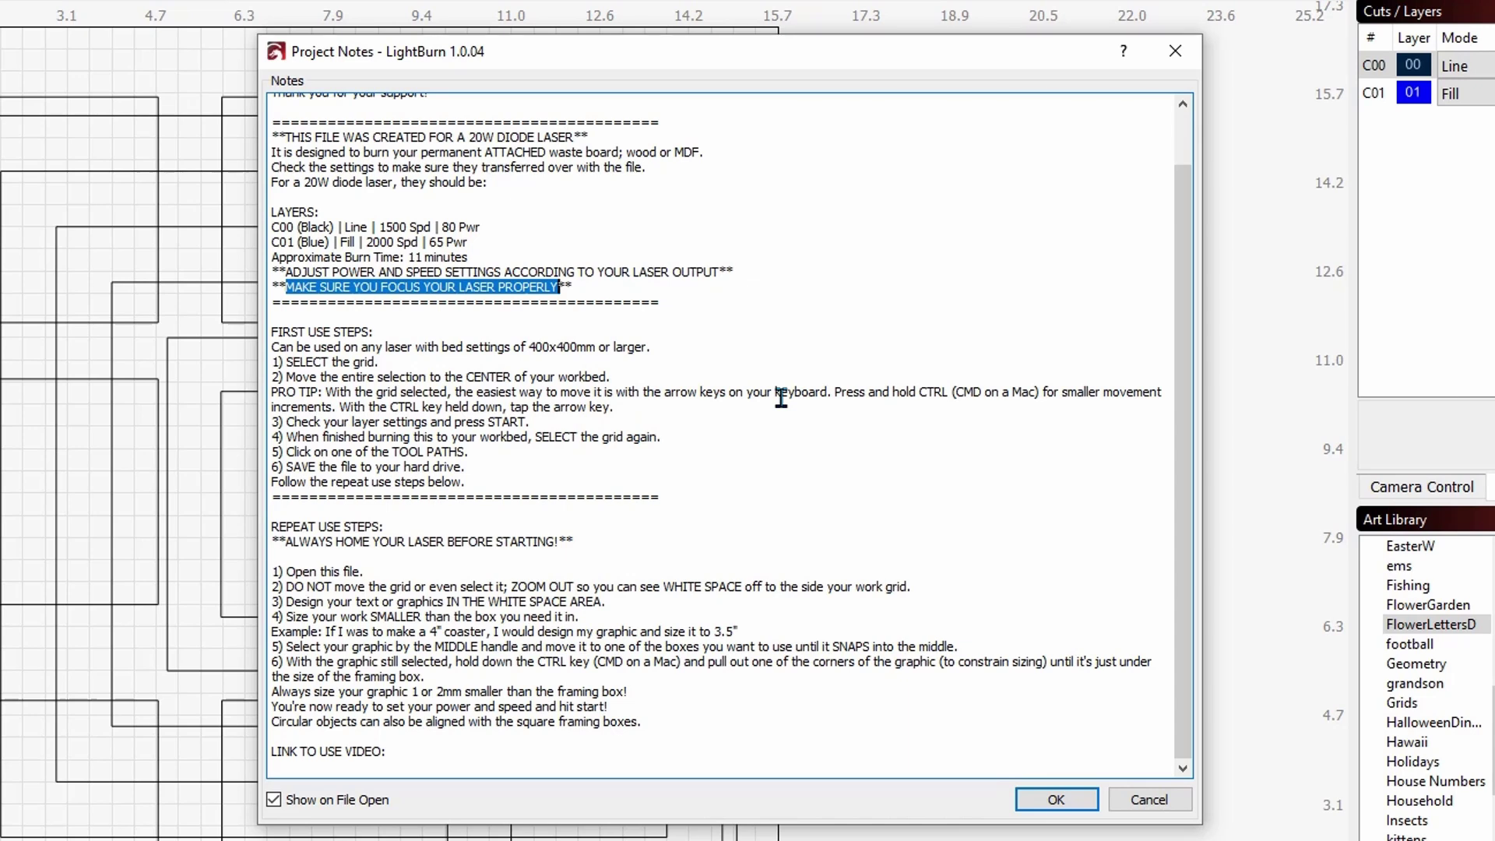
pyautogui.click(413, 340)
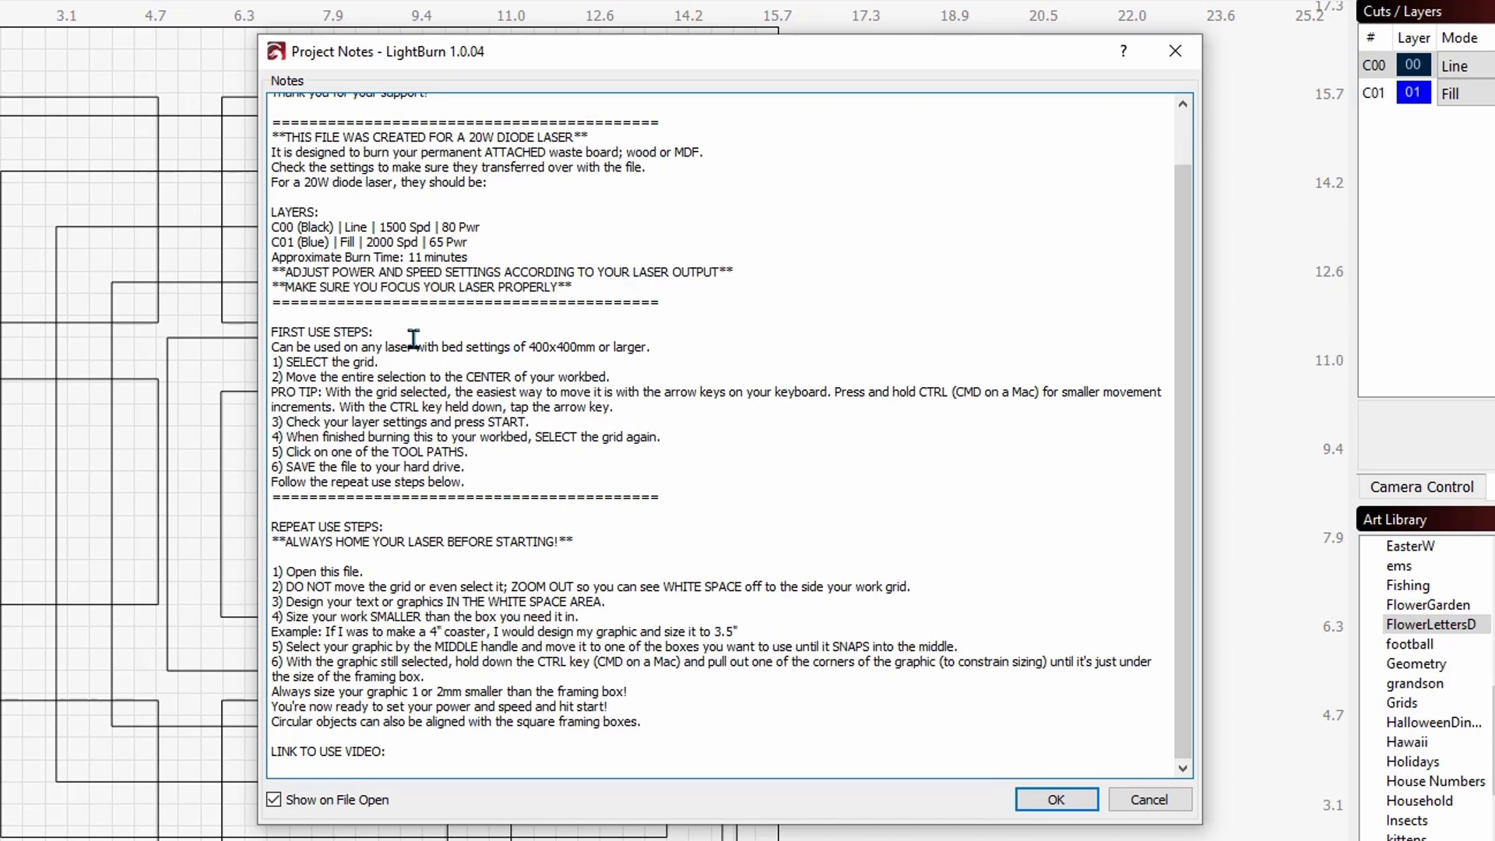
pyautogui.click(367, 331)
pyautogui.scroll(1, 685, 437)
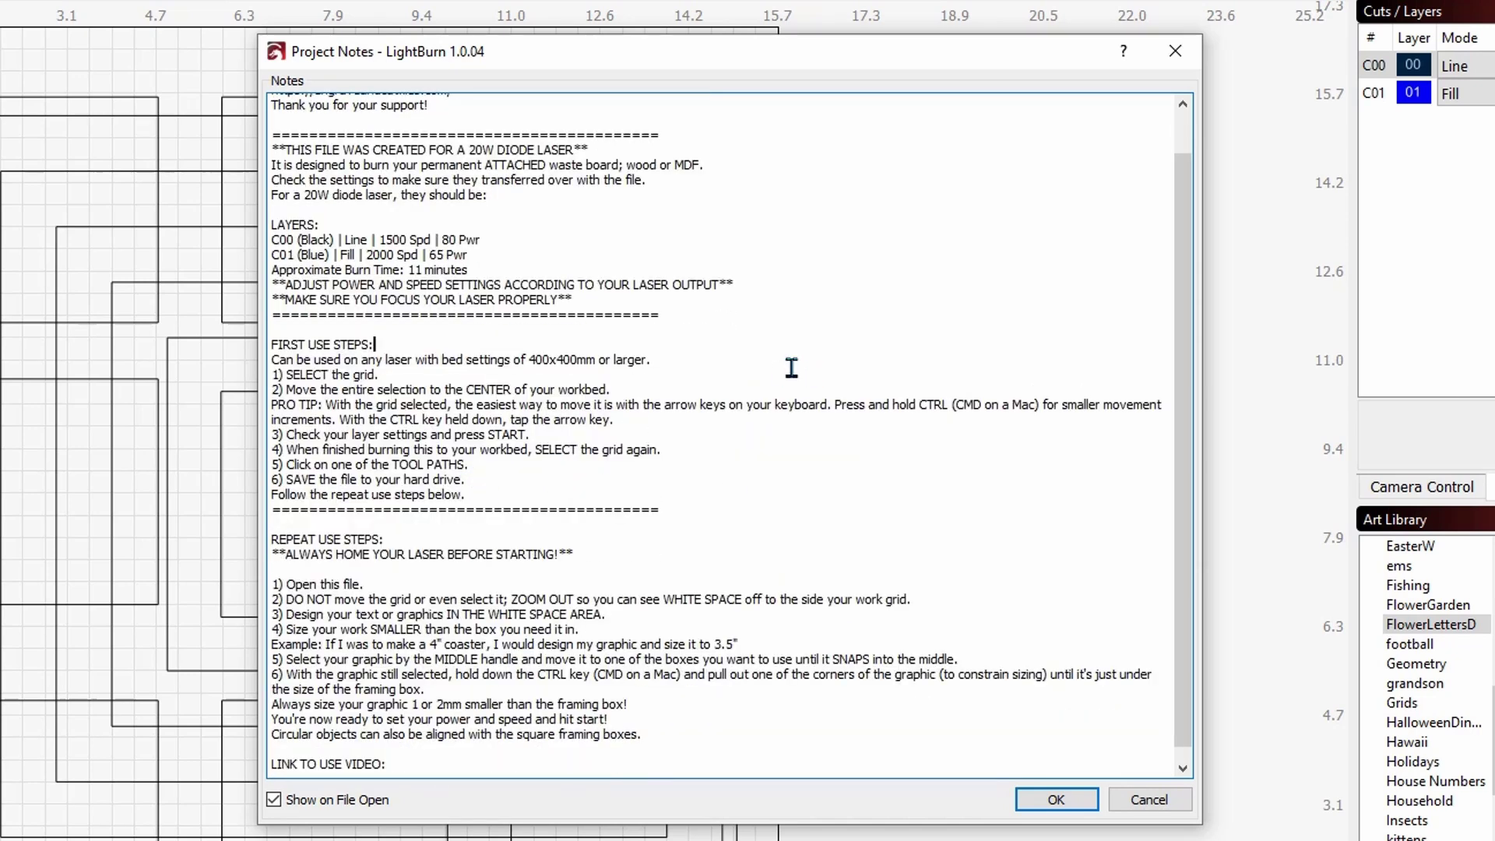
pyautogui.click(1057, 802)
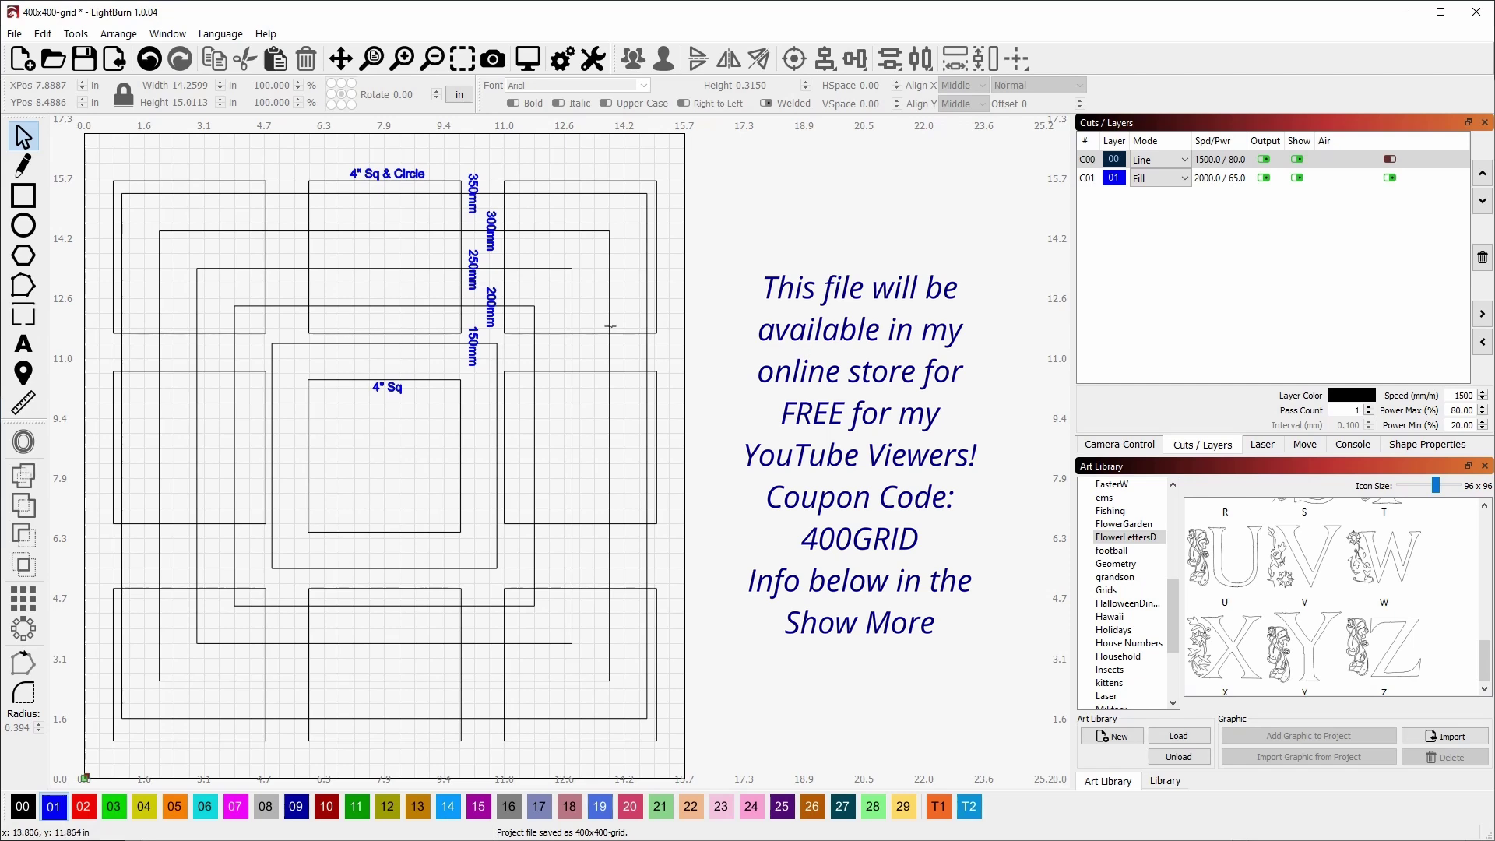
# Nudge the whole grid template to X 7.8591, Y 8.5137, then deselect it.
pyautogui.click(536, 355)
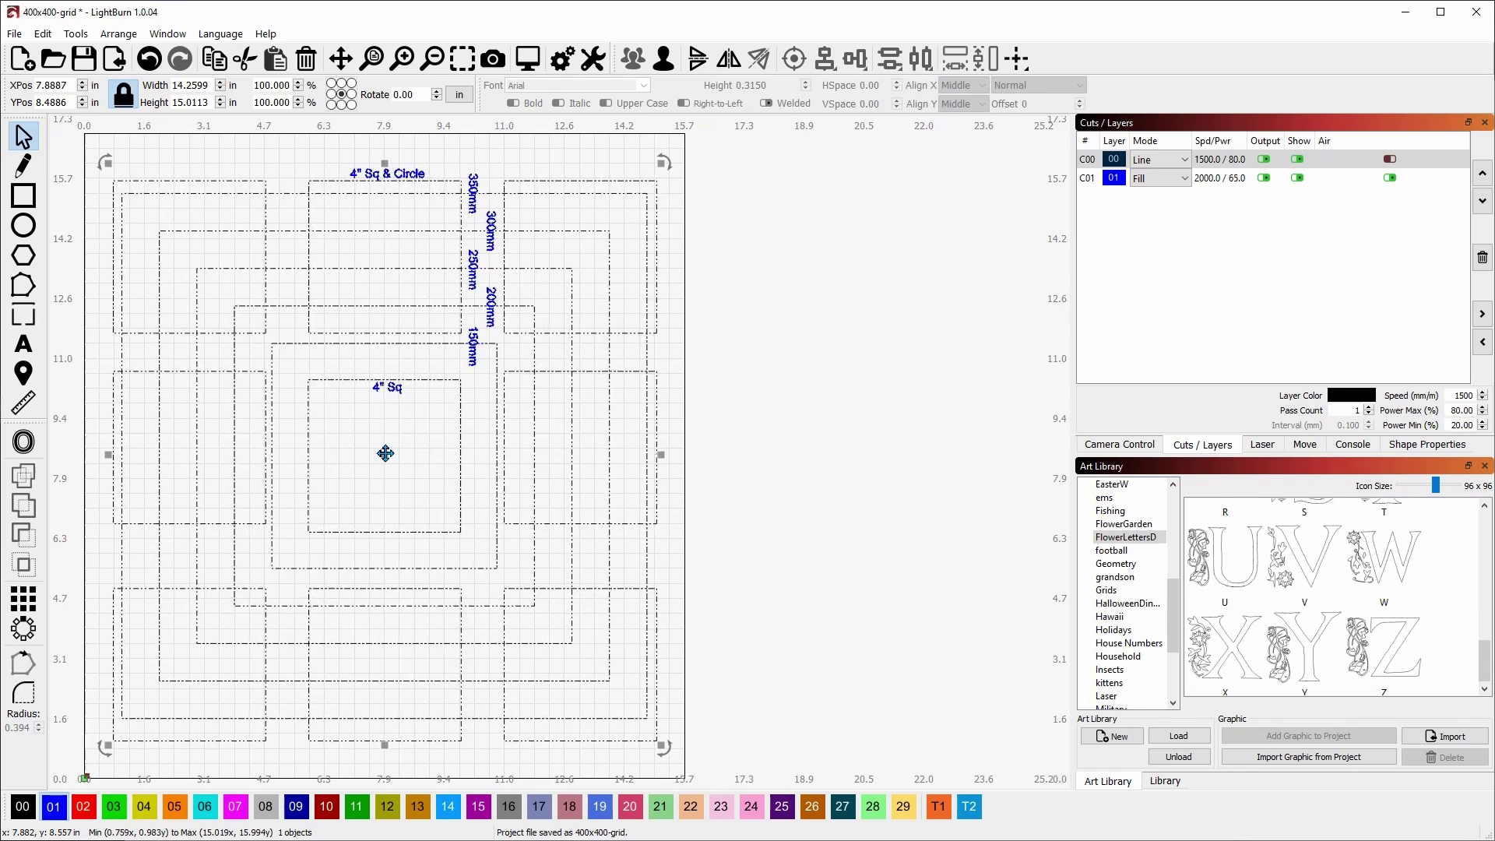
pyautogui.moveTo(385, 453)
pyautogui.mouseDown()
pyautogui.moveTo(384, 440)
pyautogui.moveTo(384, 454)
pyautogui.mouseUp()
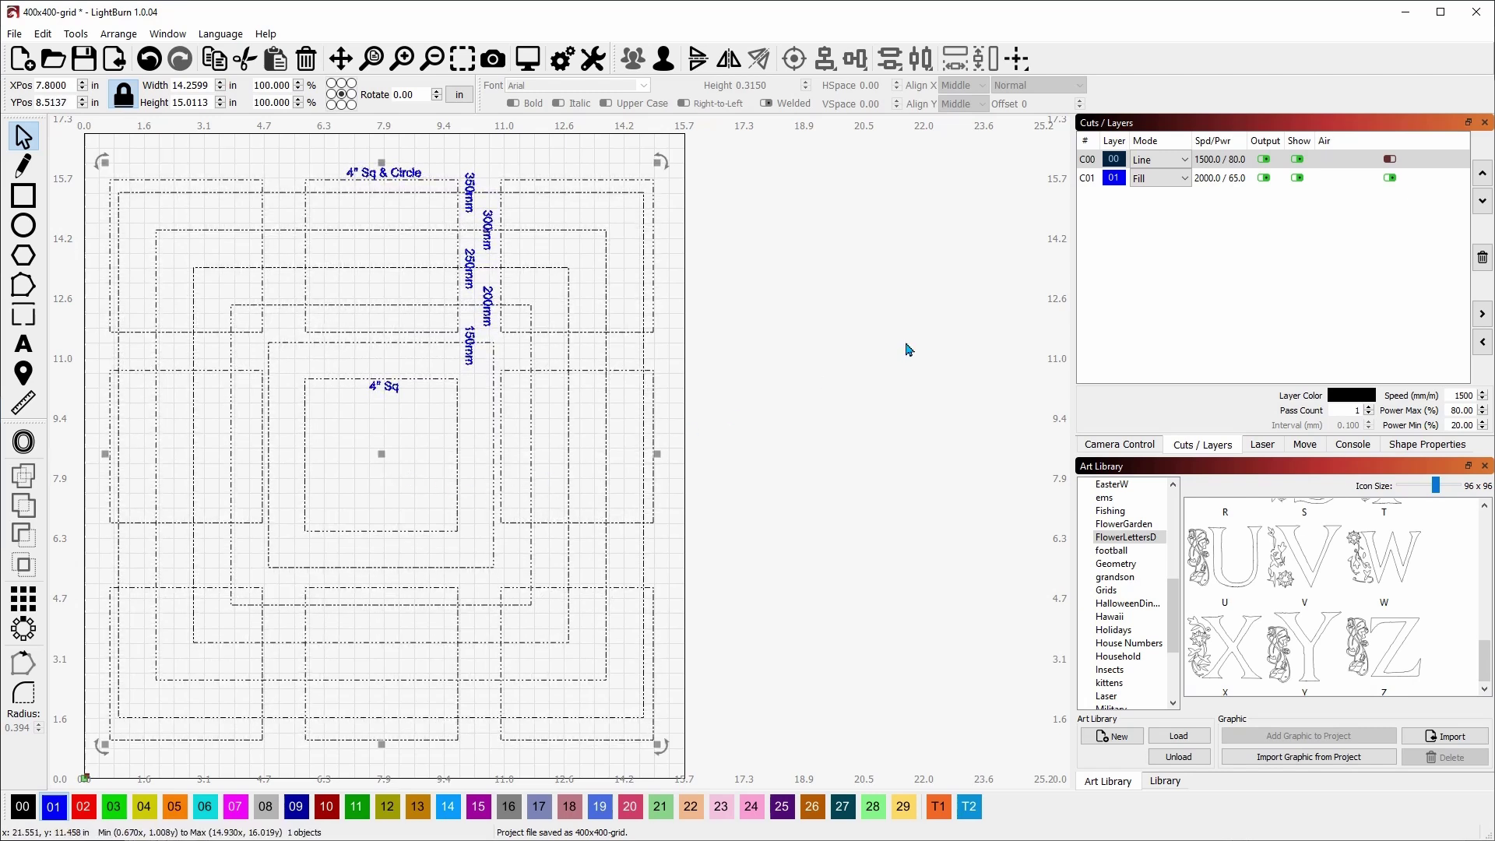
pyautogui.press('Right')
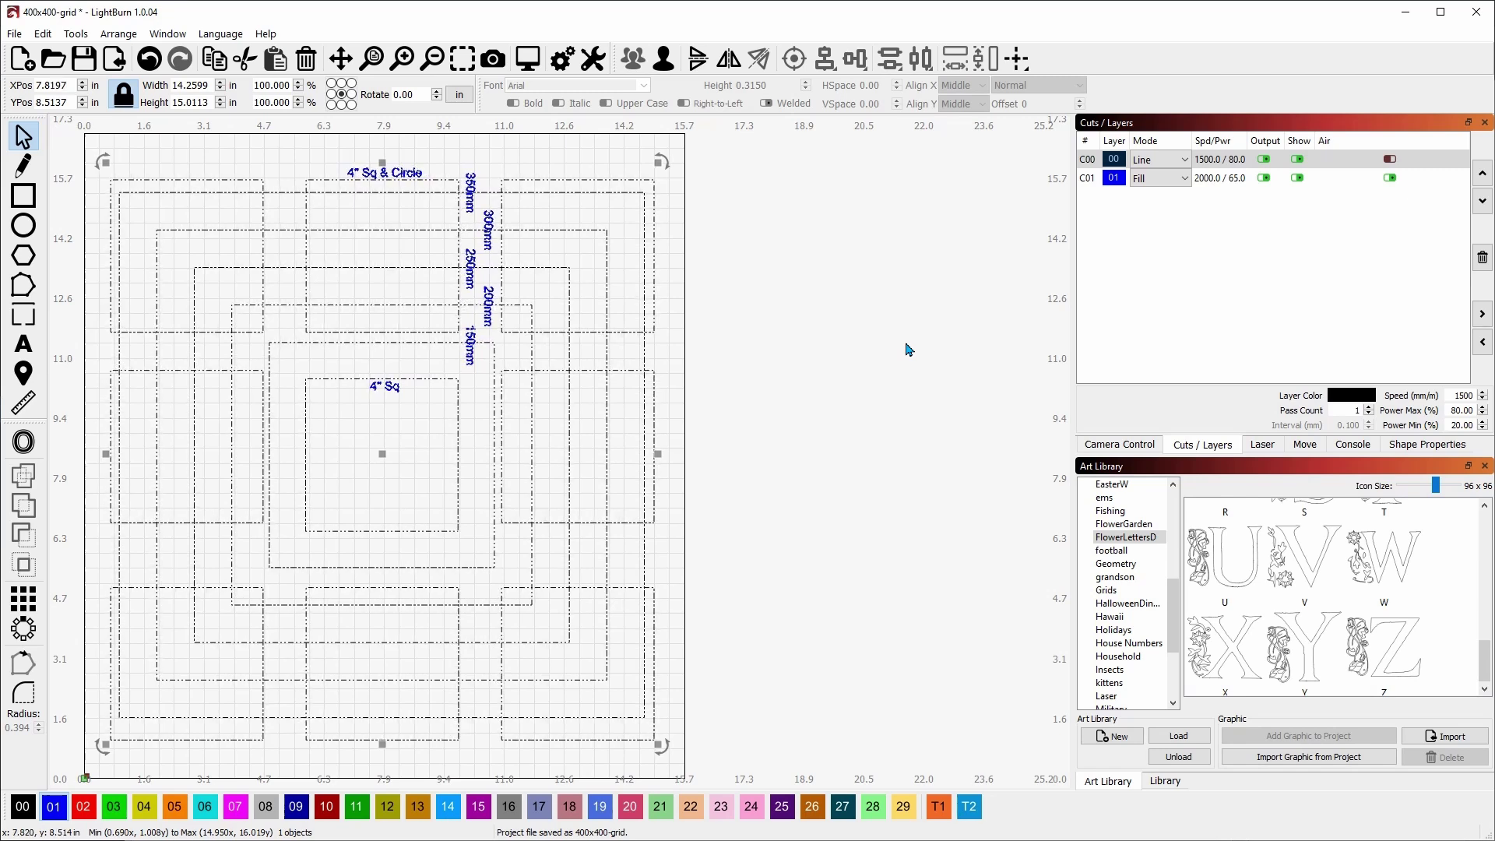
pyautogui.press('Right')
pyautogui.press('Right')
pyautogui.press('Left')
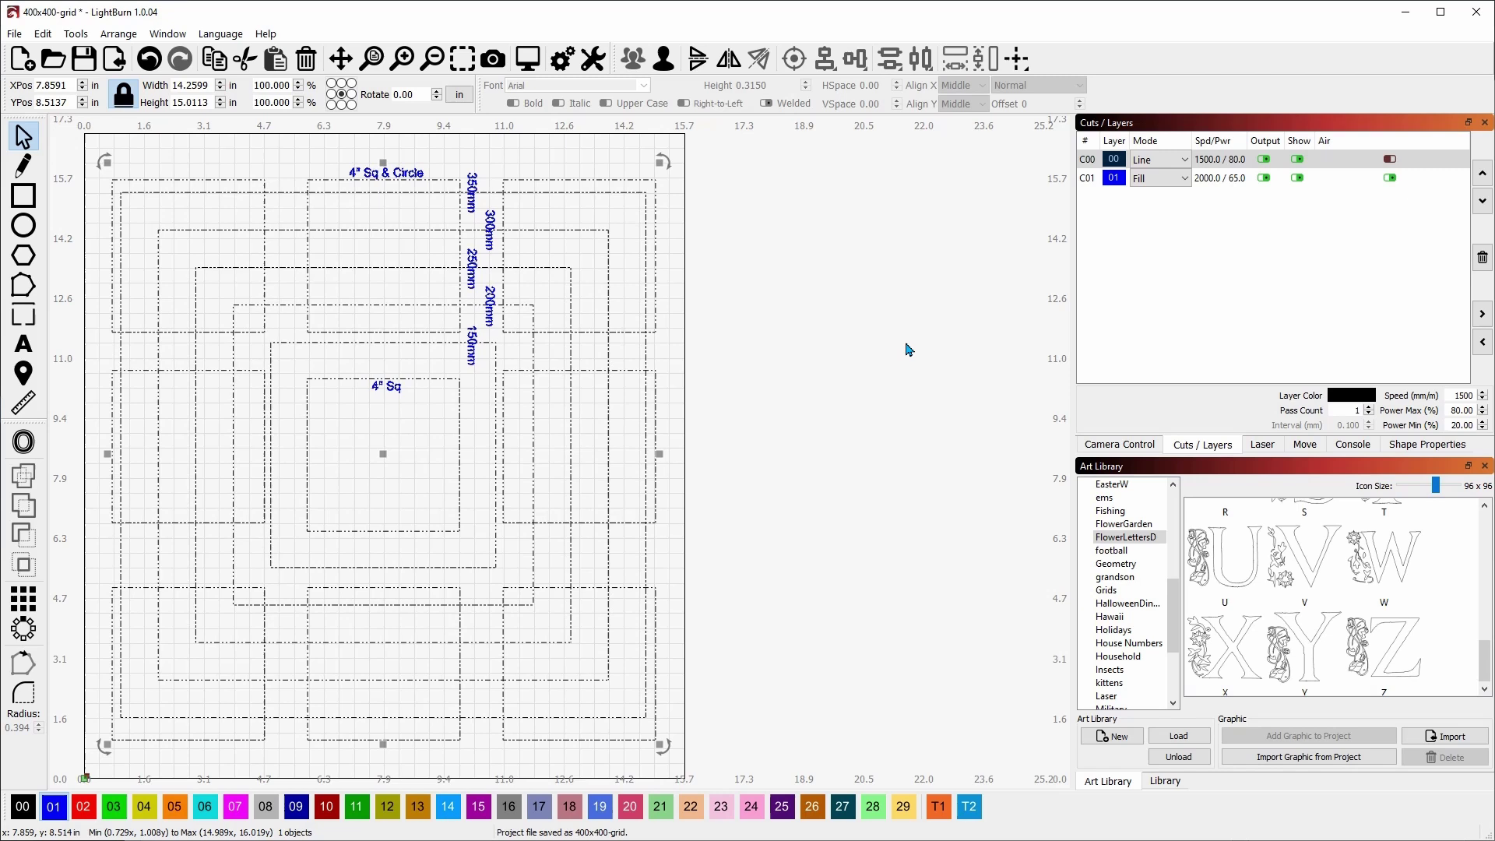
pyautogui.click(908, 350)
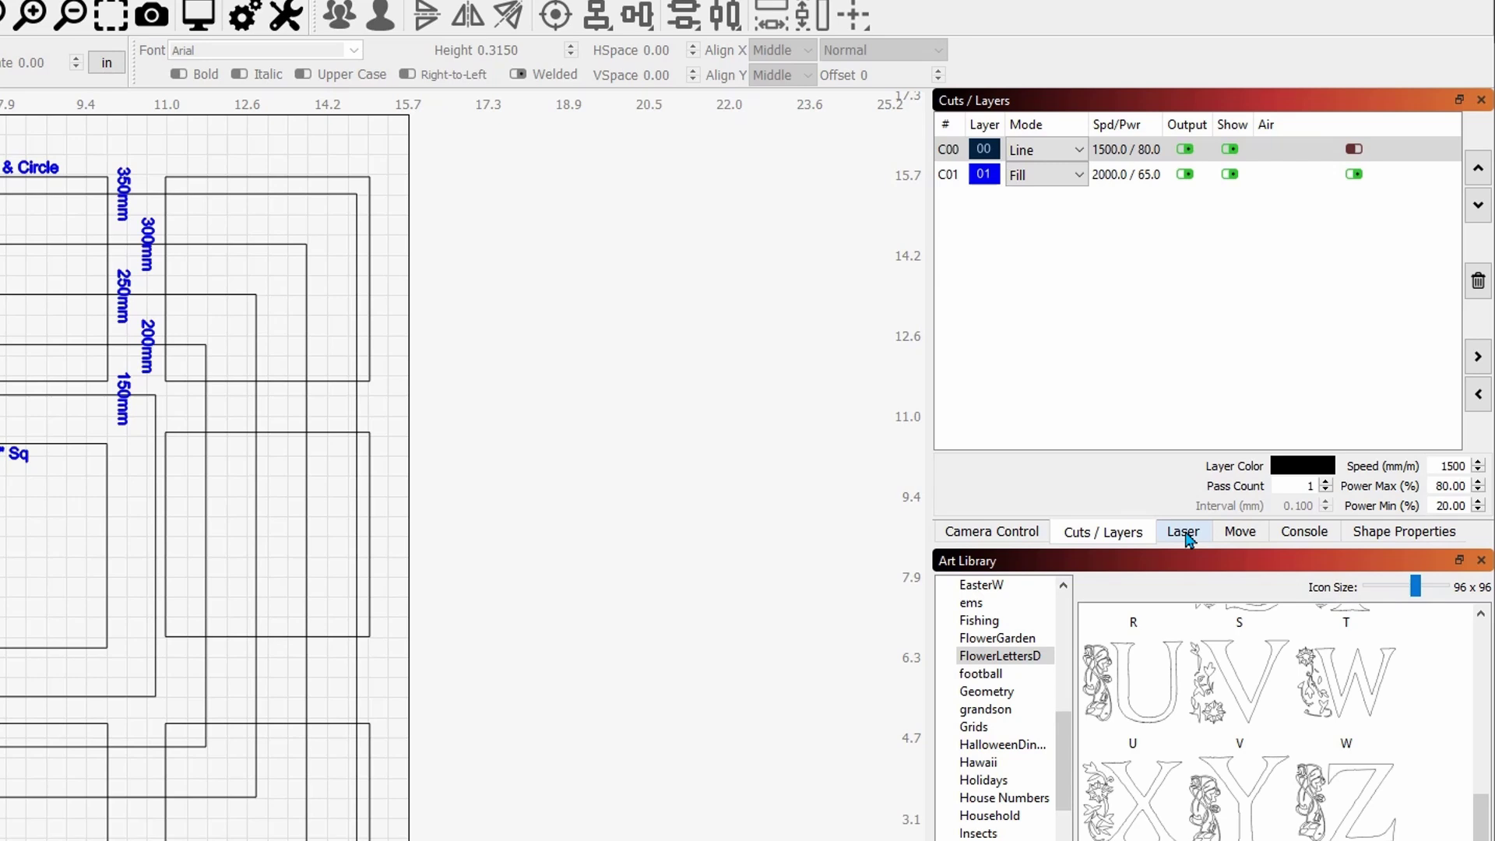
# Review the layers' speed and power, return to the Laser panel, and select everything.
pyautogui.click(1262, 445)
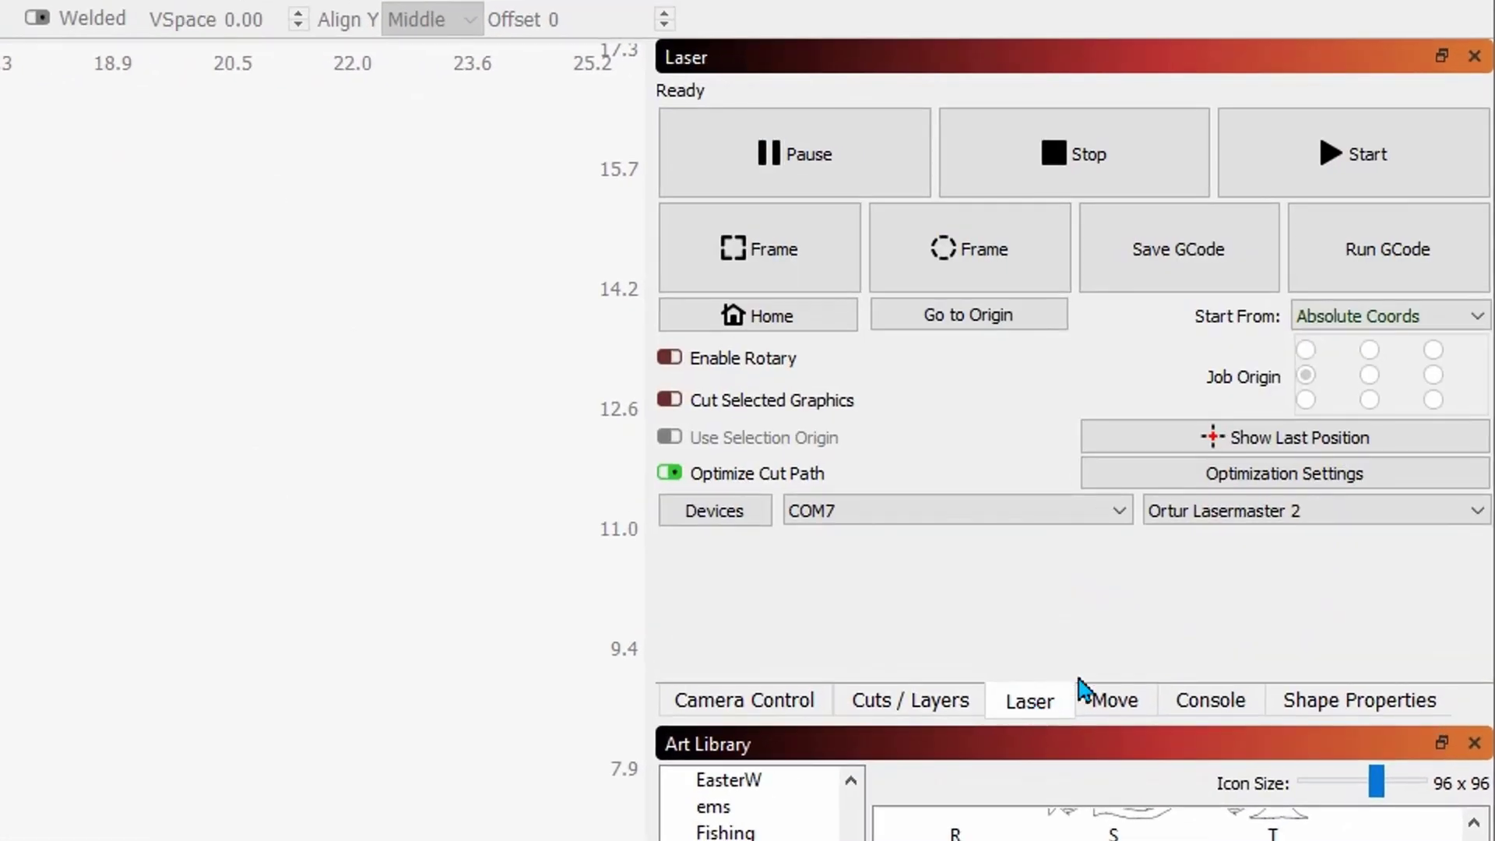
pyautogui.click(938, 703)
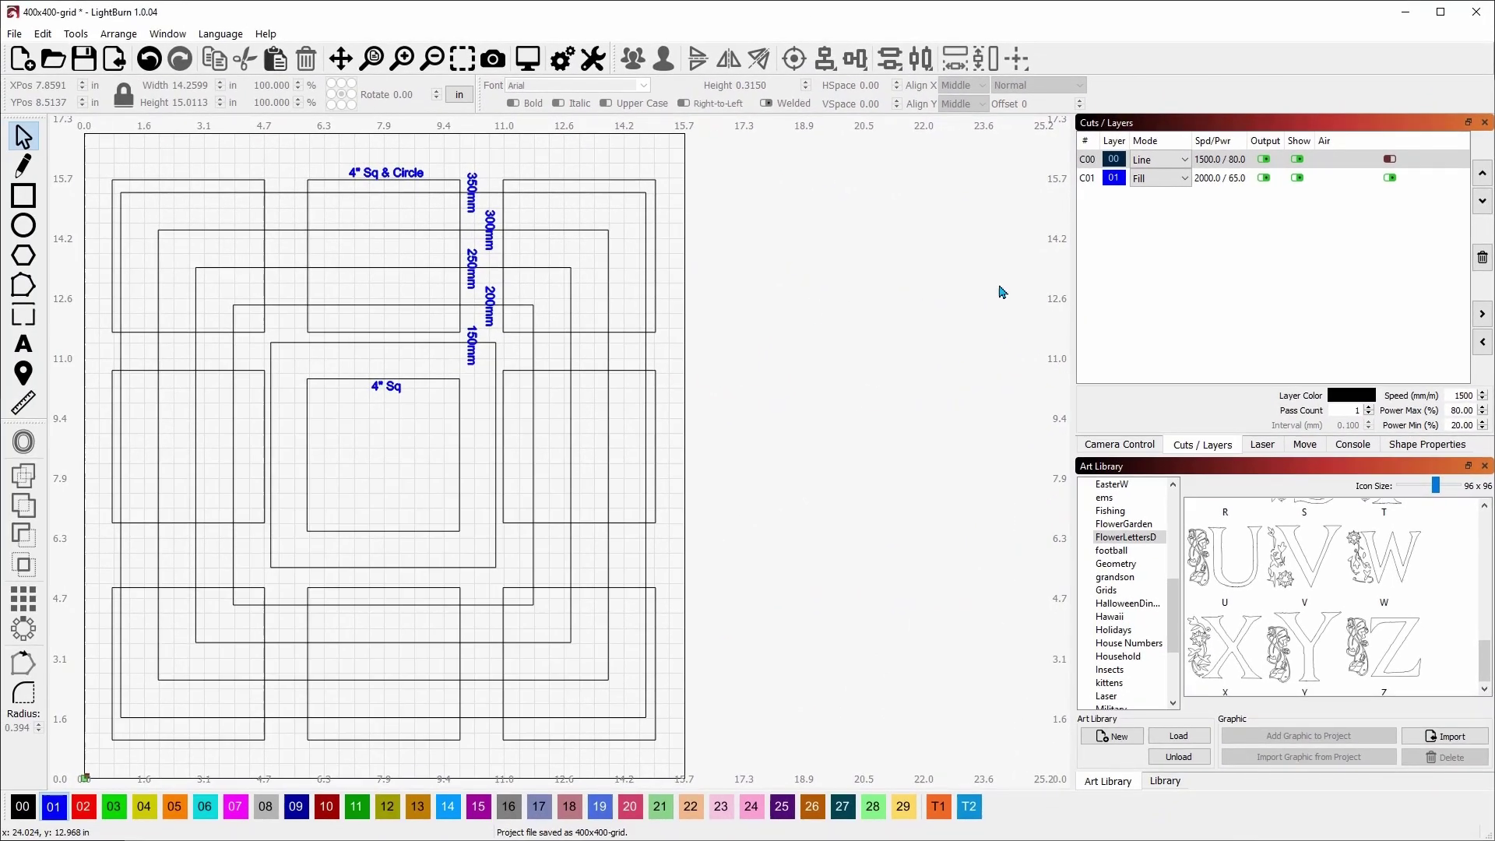
pyautogui.click(1220, 161)
pyautogui.click(1221, 162)
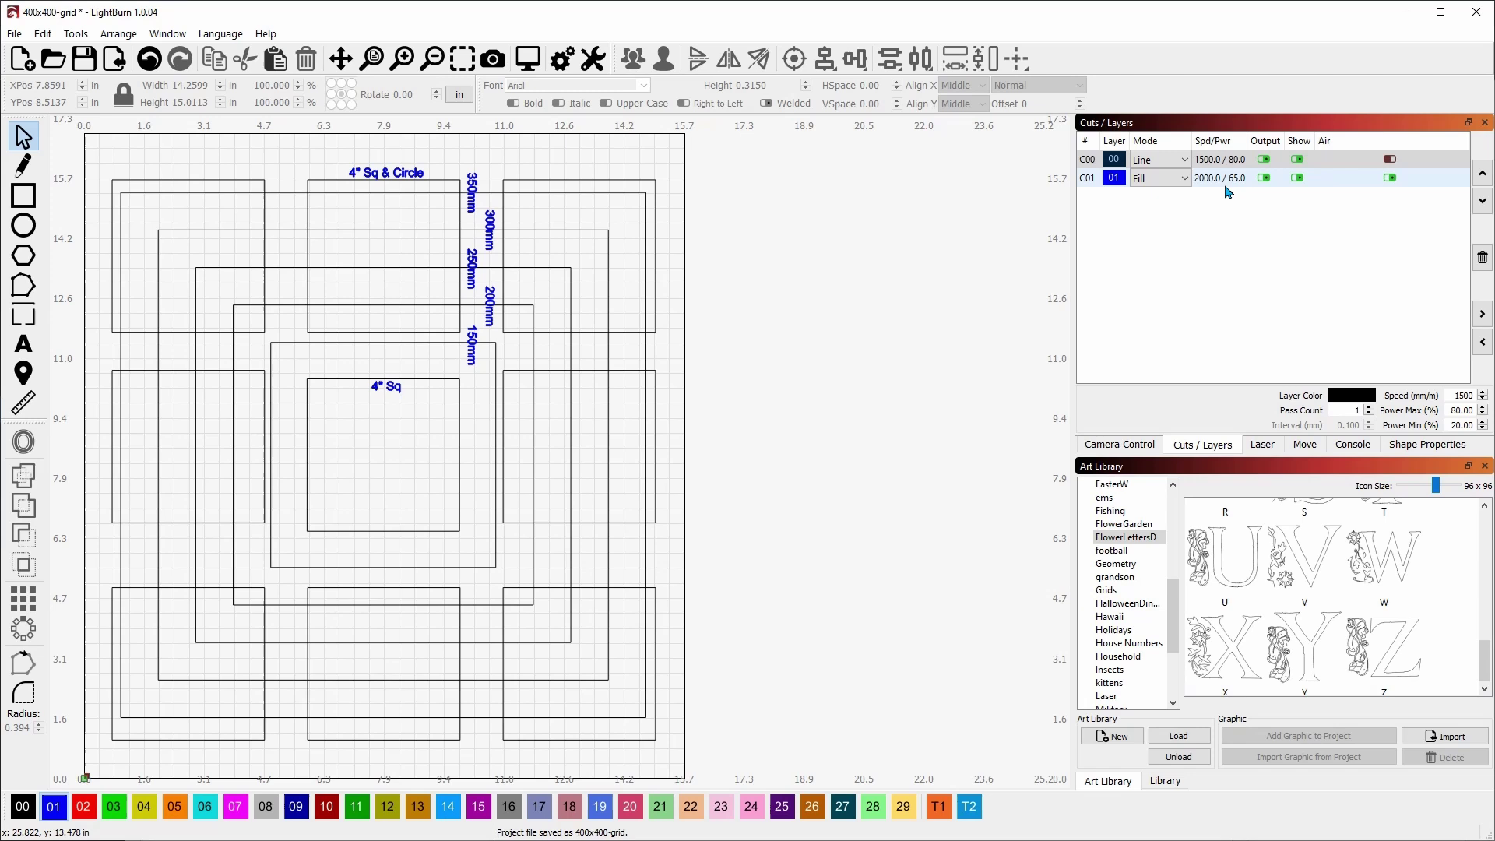
pyautogui.click(1237, 165)
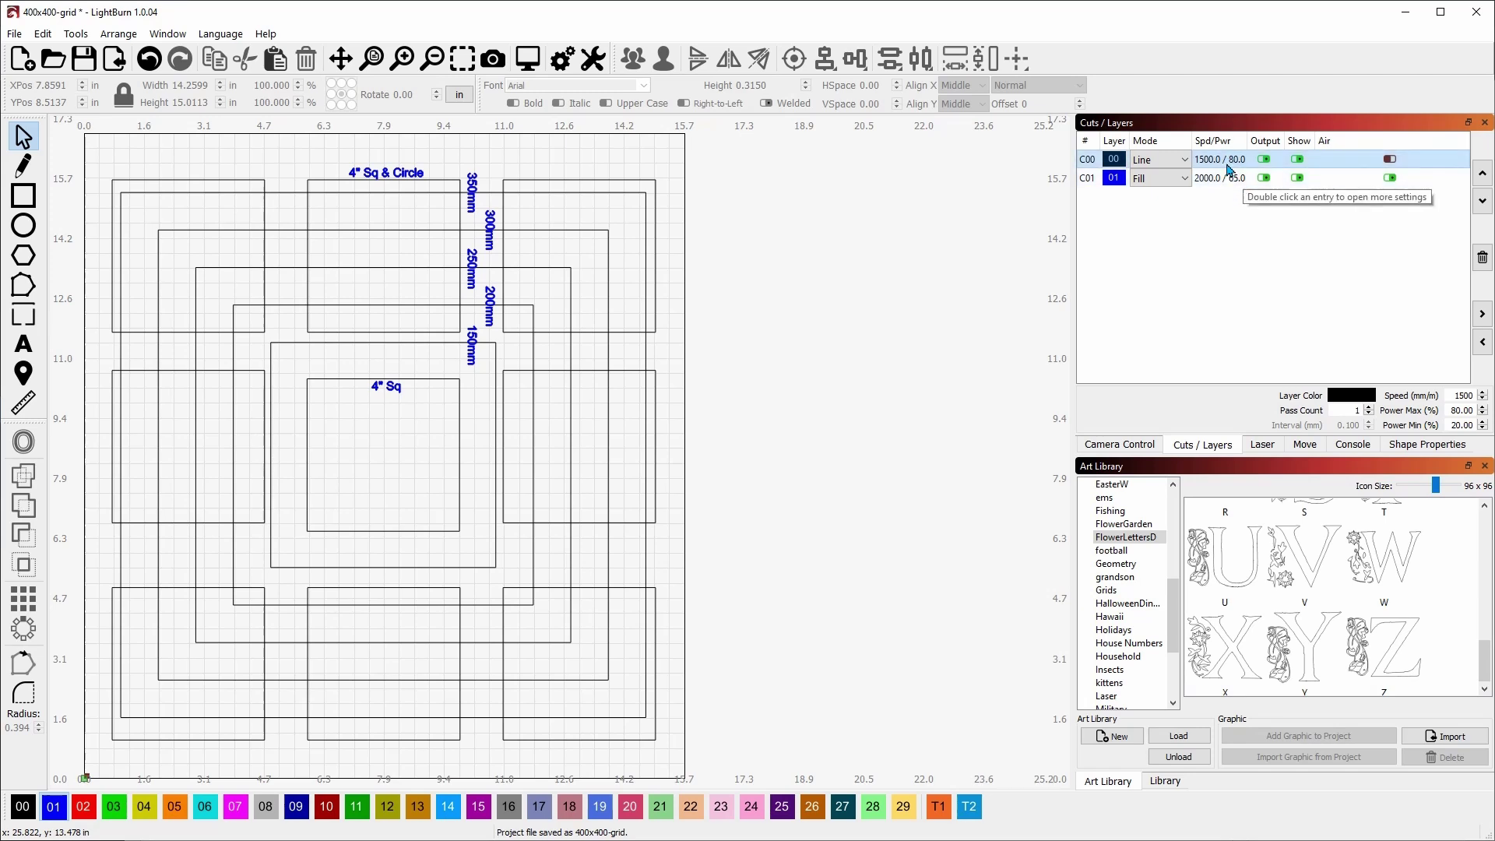
pyautogui.click(1264, 445)
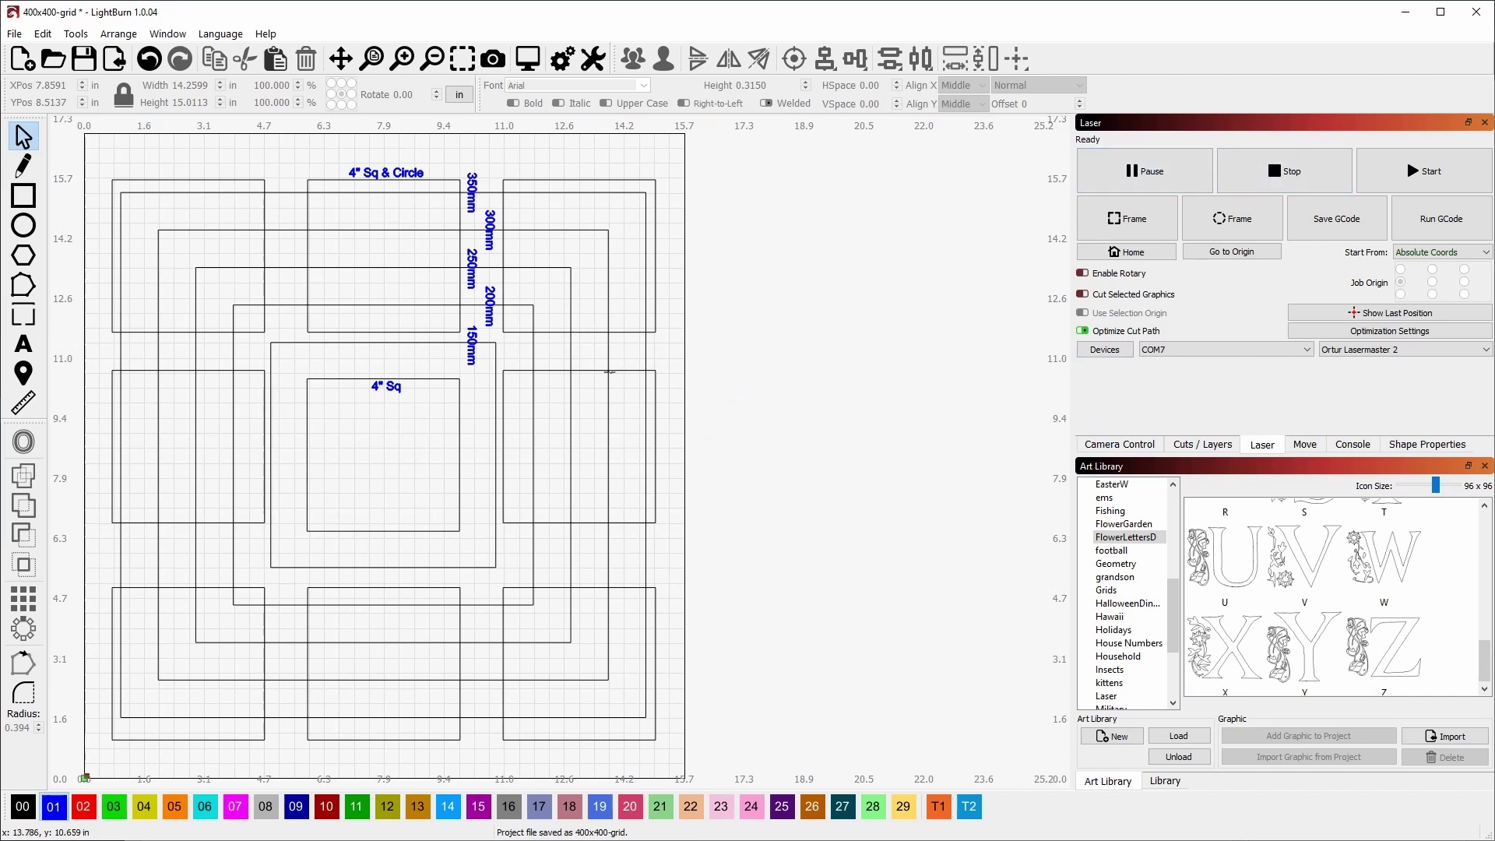
pyautogui.hotkey('ctrl', 'a')
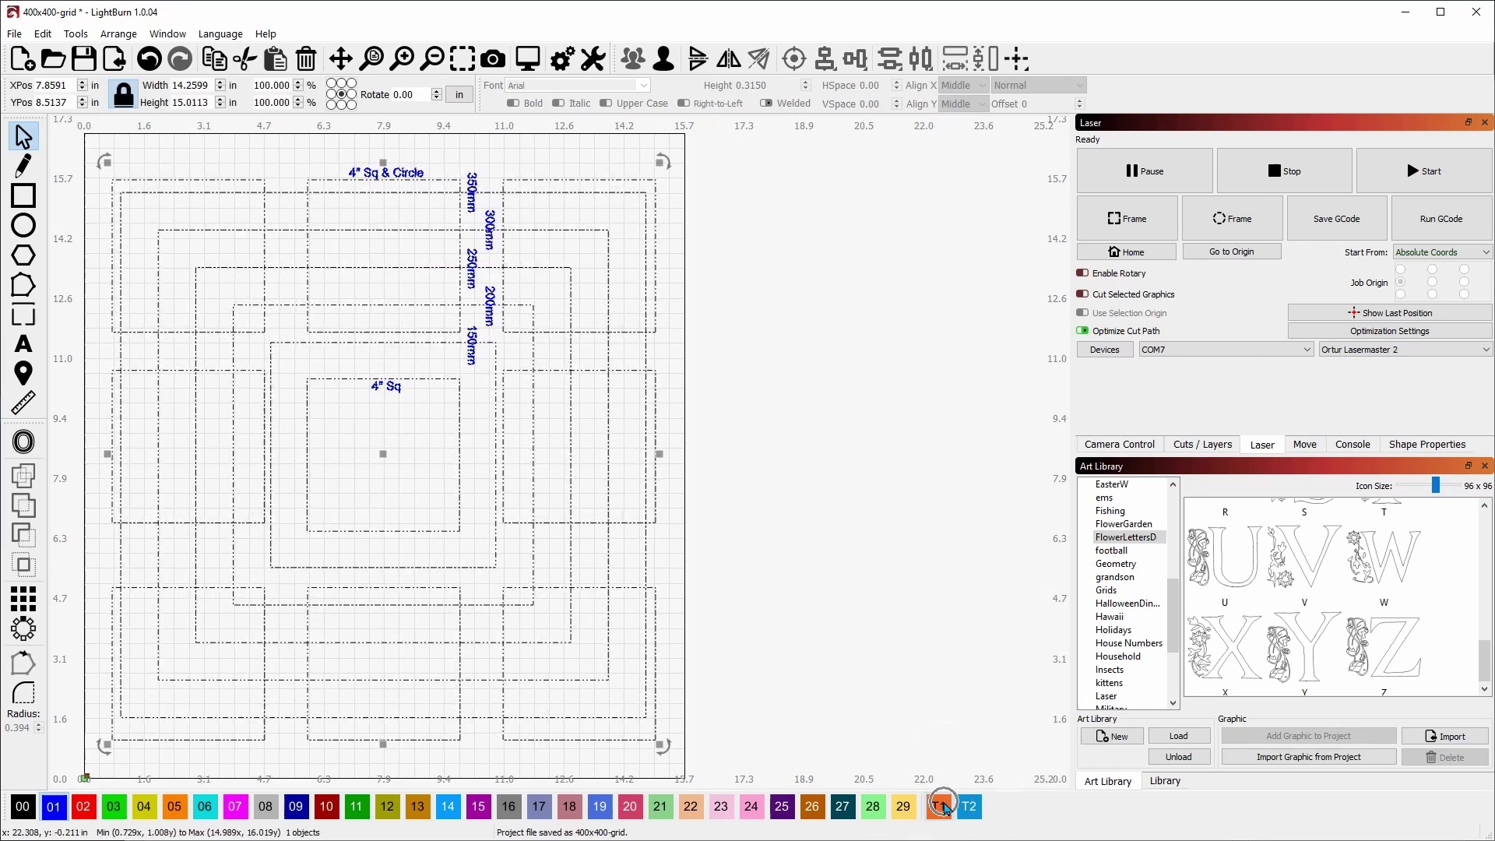
# Put all grid squares and labels on the T2 tool layer.
pyautogui.click(940, 812)
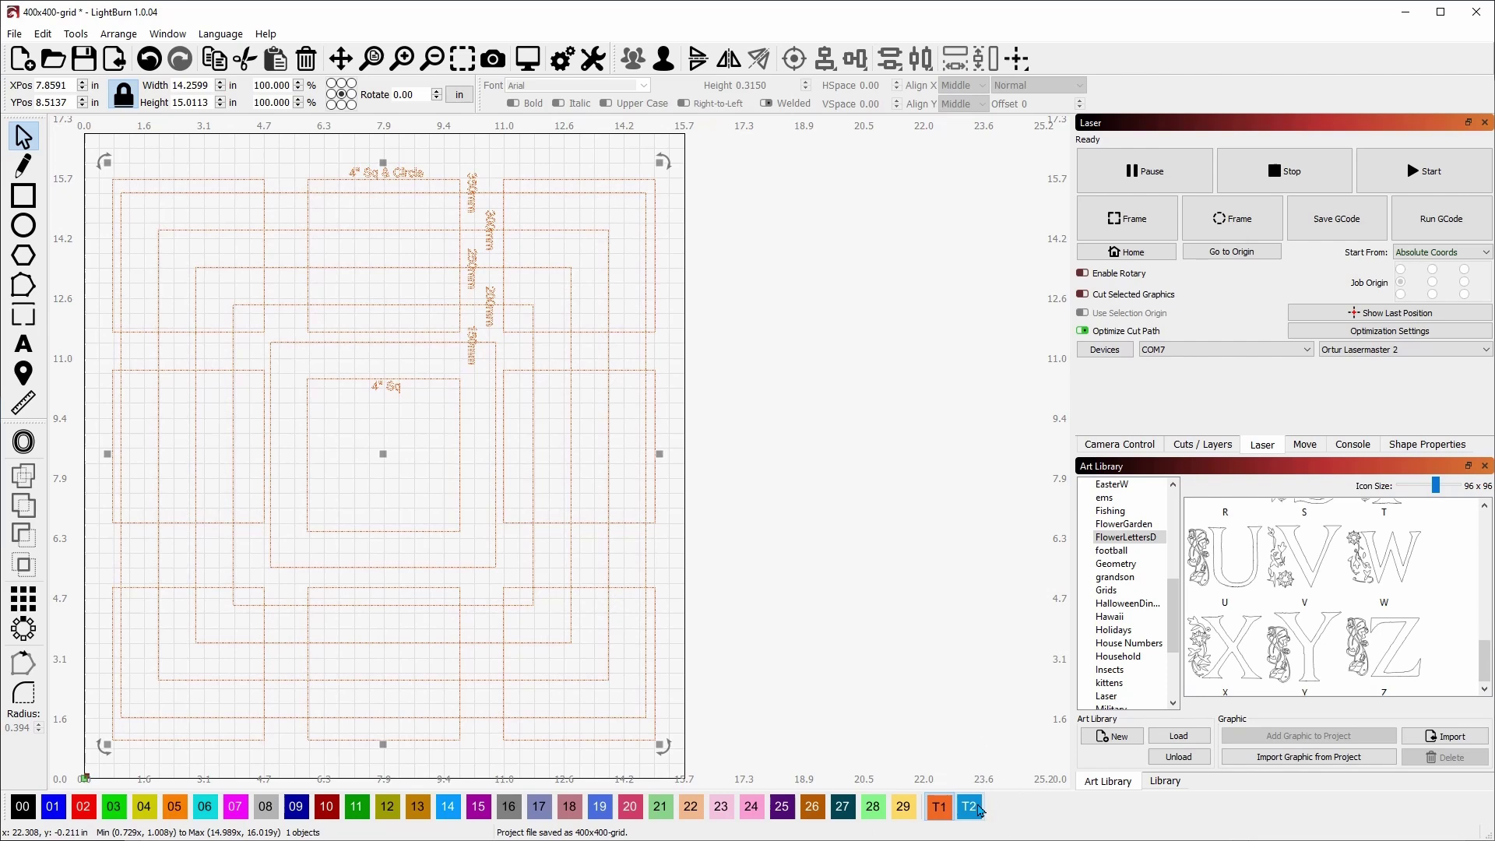
pyautogui.click(974, 808)
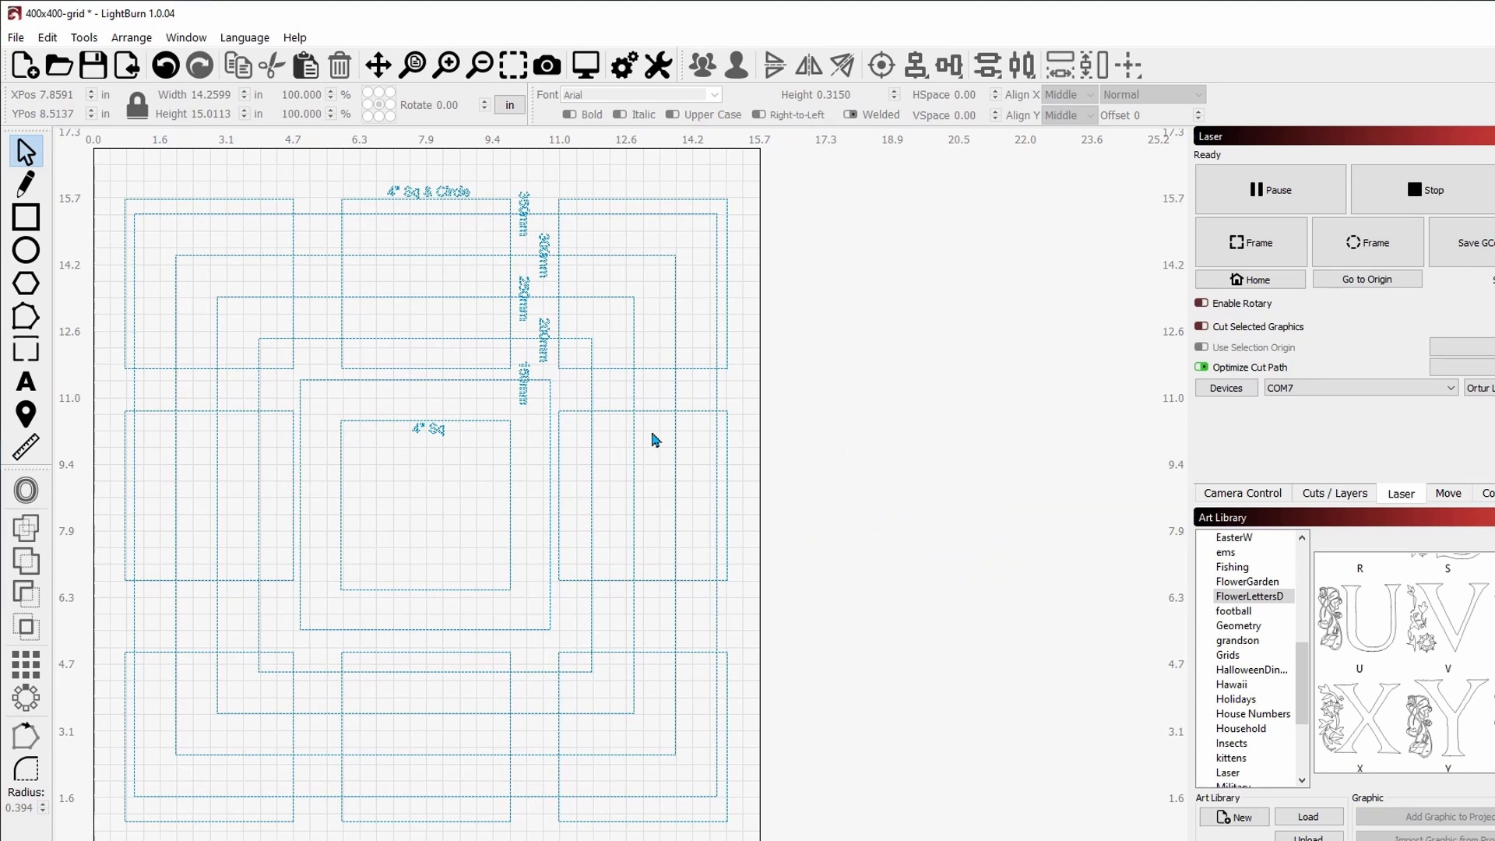
# Zoom out and pan so empty workspace shows right of the grid.
pyautogui.scroll(-2, 677, 419)
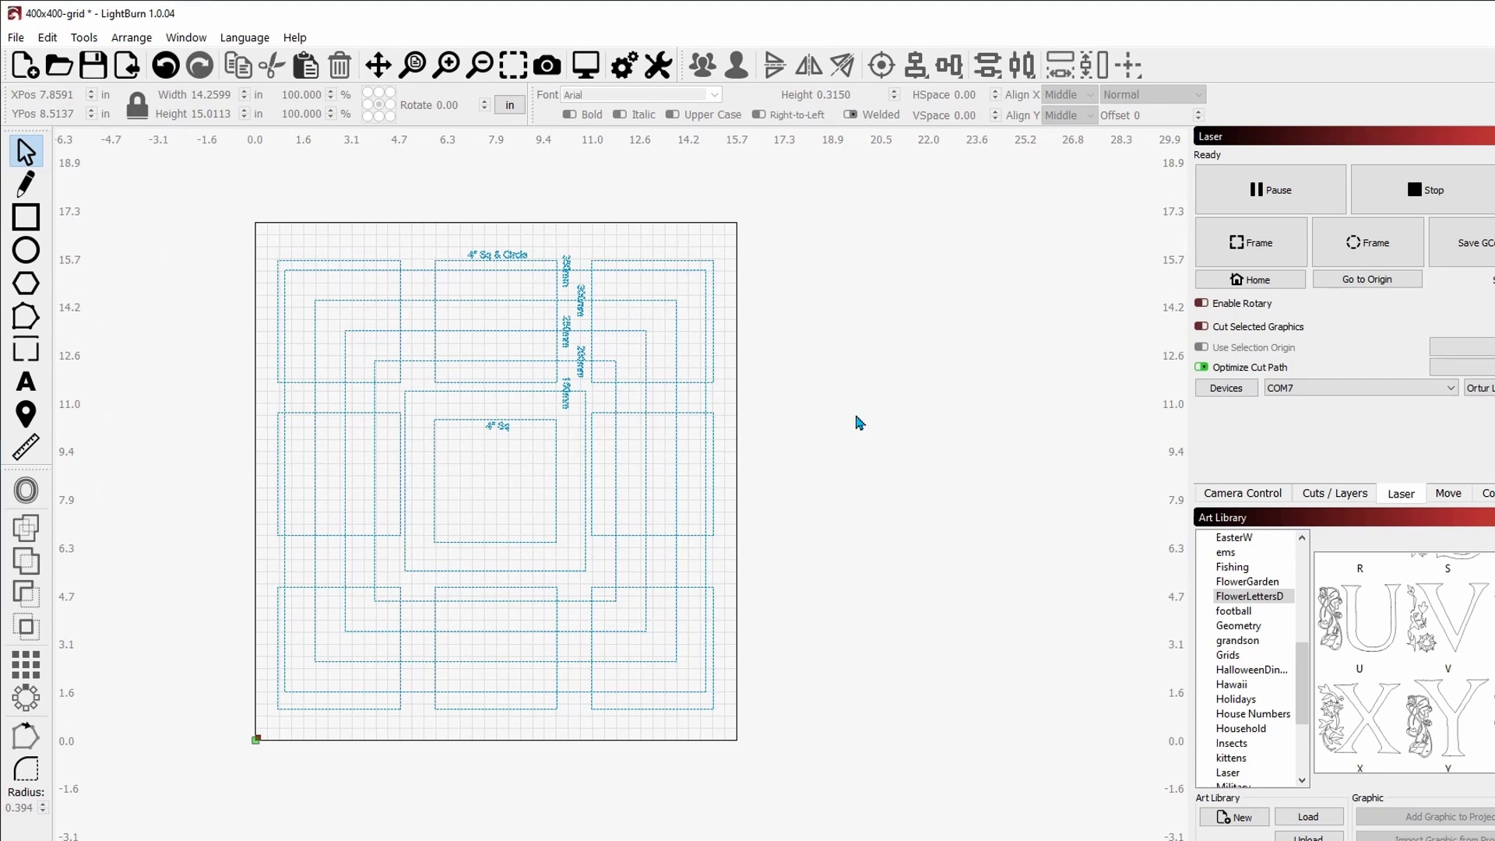
pyautogui.moveTo(853, 420); pyautogui.dragTo(622, 404)
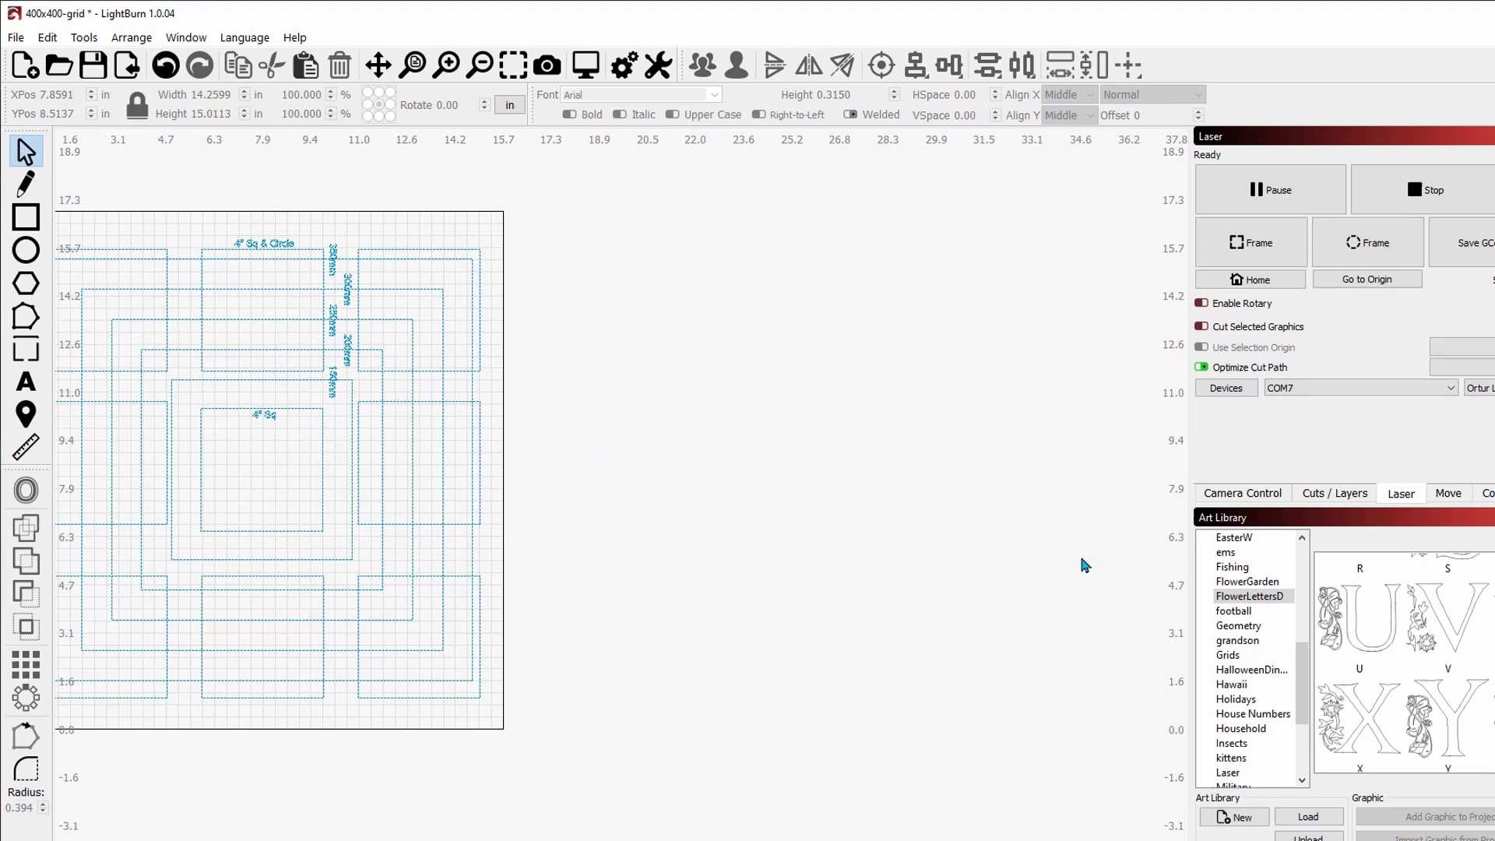
# Add the Steelers logo from the Art Library's football category to the canvas.
pyautogui.click(1236, 612)
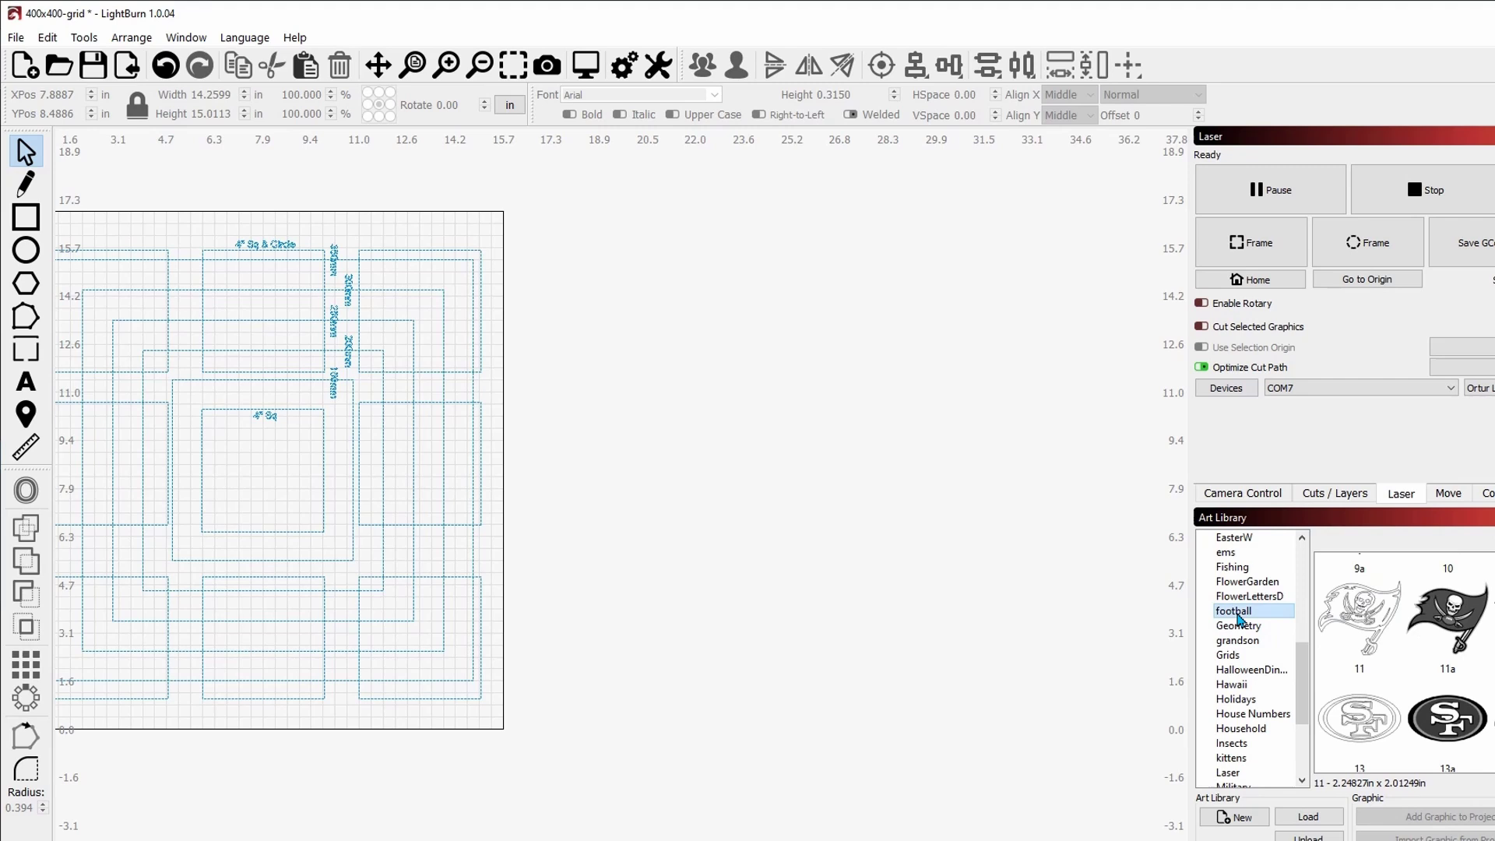
pyautogui.scroll(-5, 1394, 656)
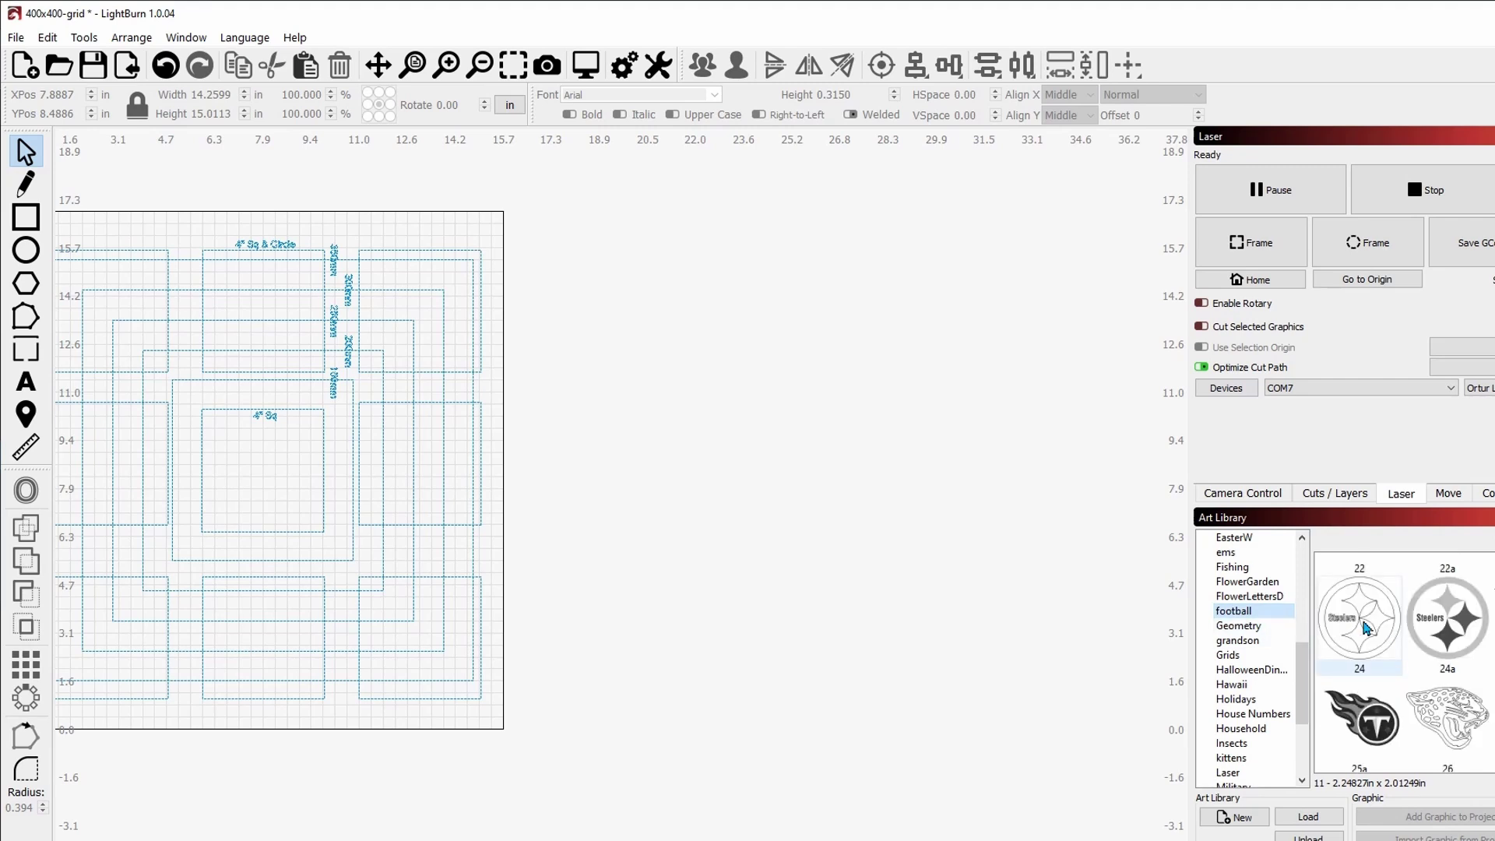
pyautogui.doubleClick(1357, 623)
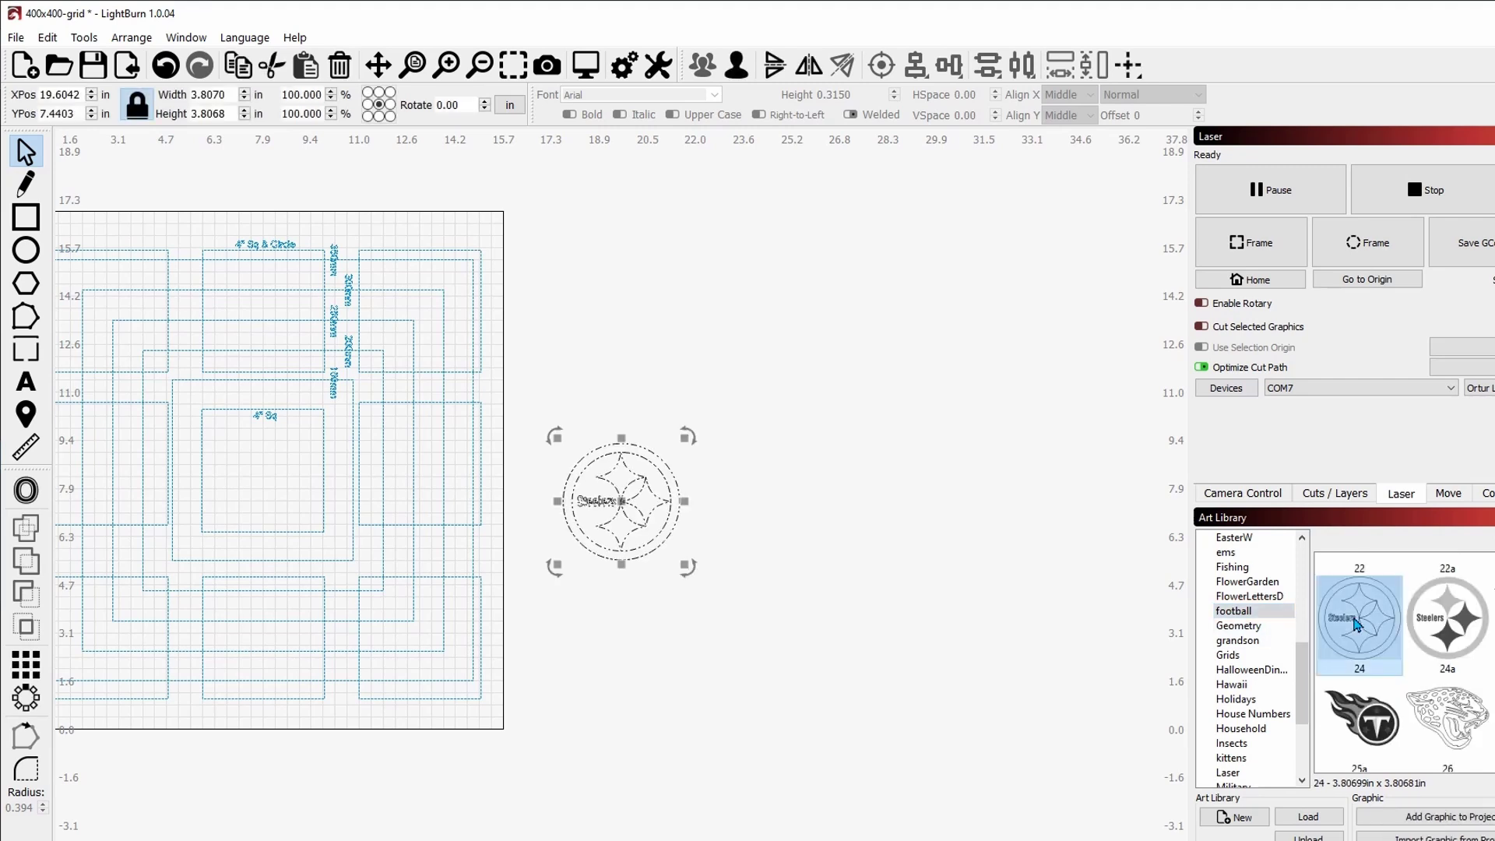
pyautogui.click(841, 492)
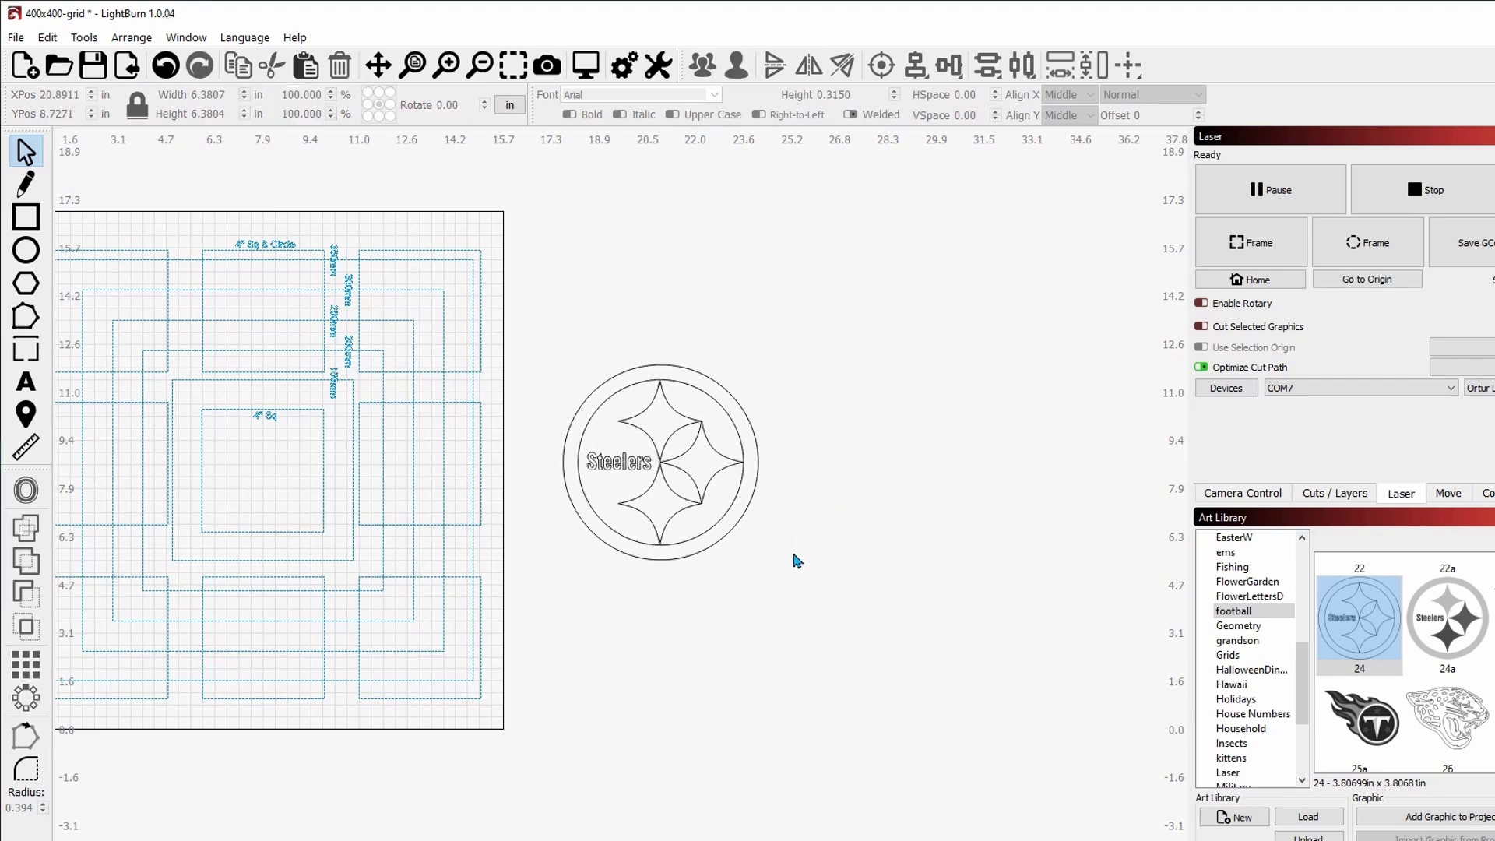
pyautogui.click(742, 530)
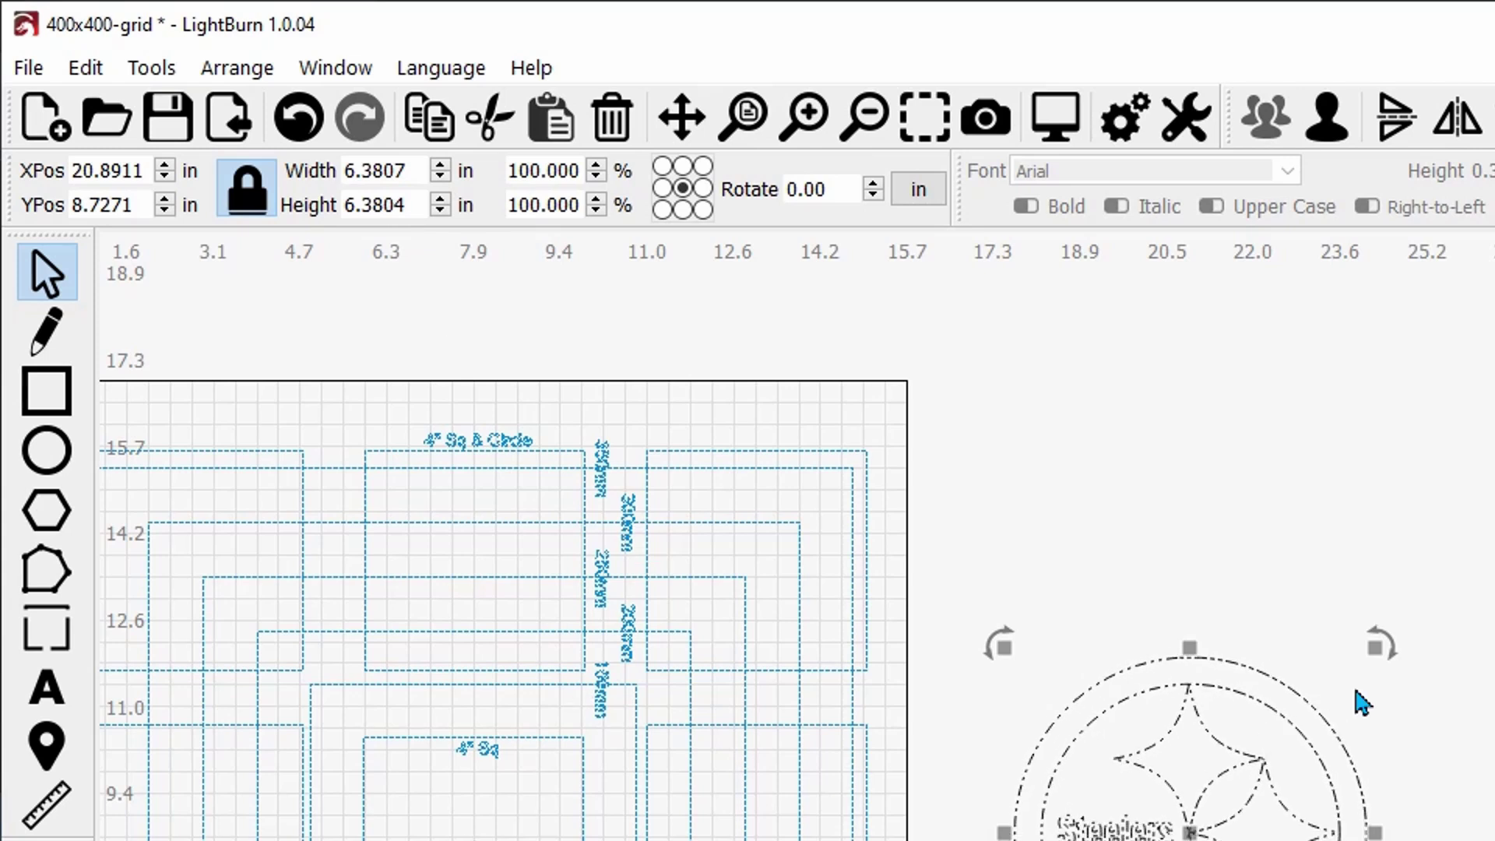
# Shrink the Steelers logo to a width of 3.5 inches.
pyautogui.moveTo(1378, 645); pyautogui.dragTo(1217, 802)
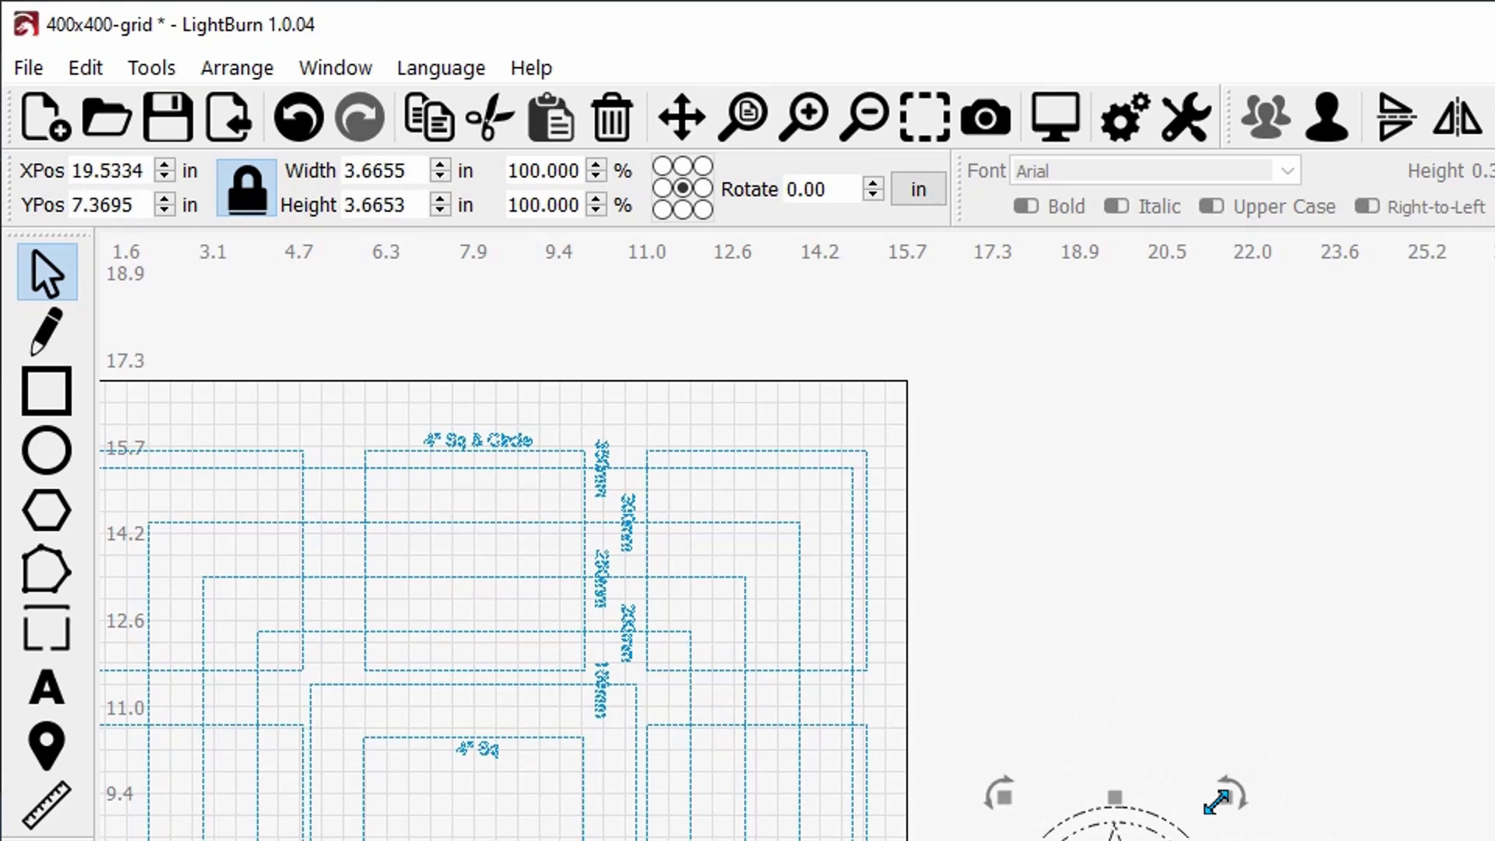
pyautogui.doubleClick(393, 171)
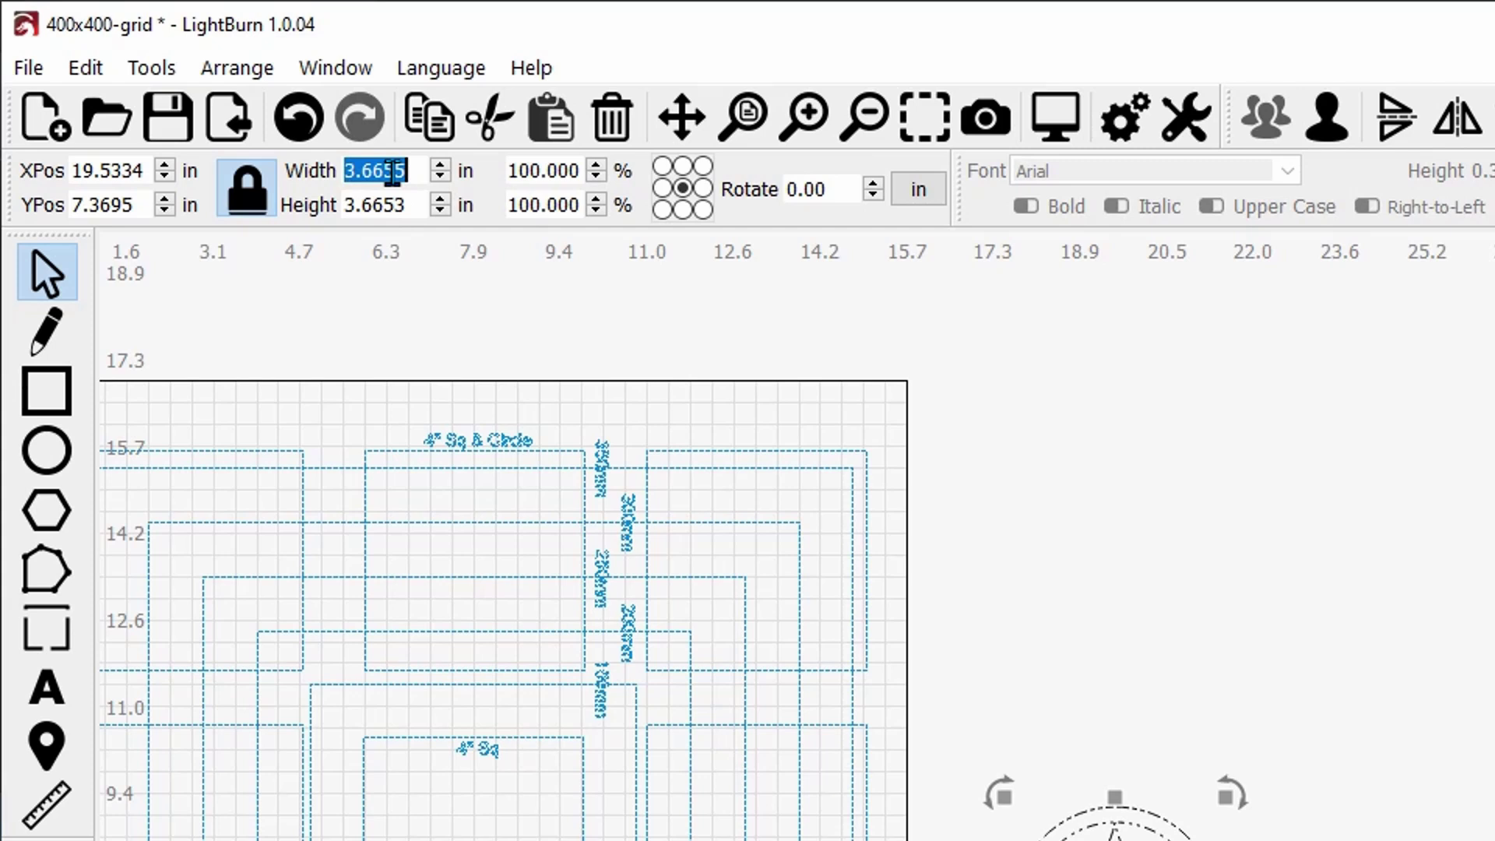
pyautogui.write('3..')
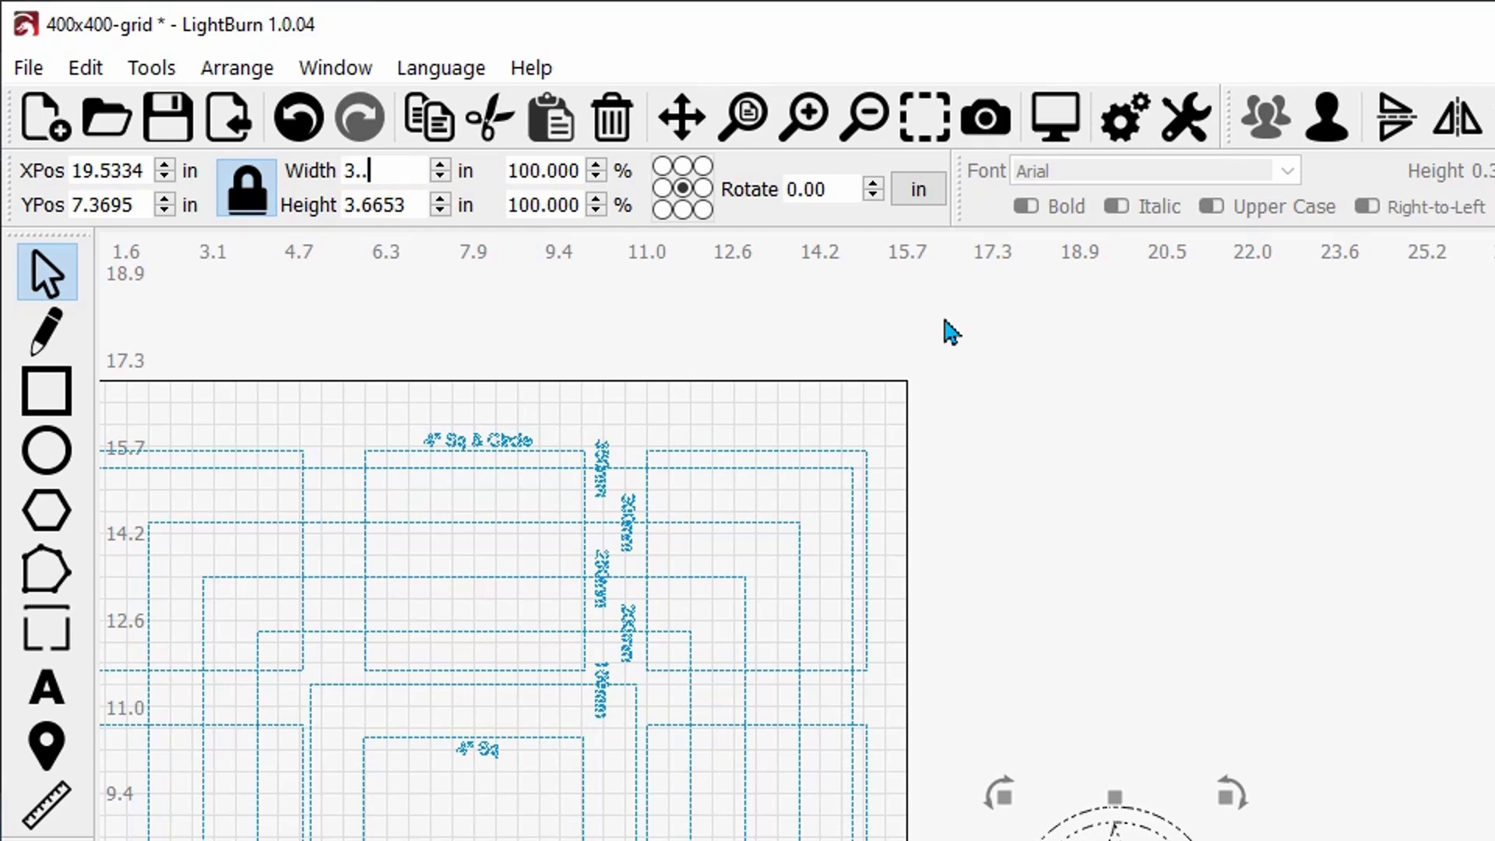
pyautogui.write('5')
pyautogui.press('Return')
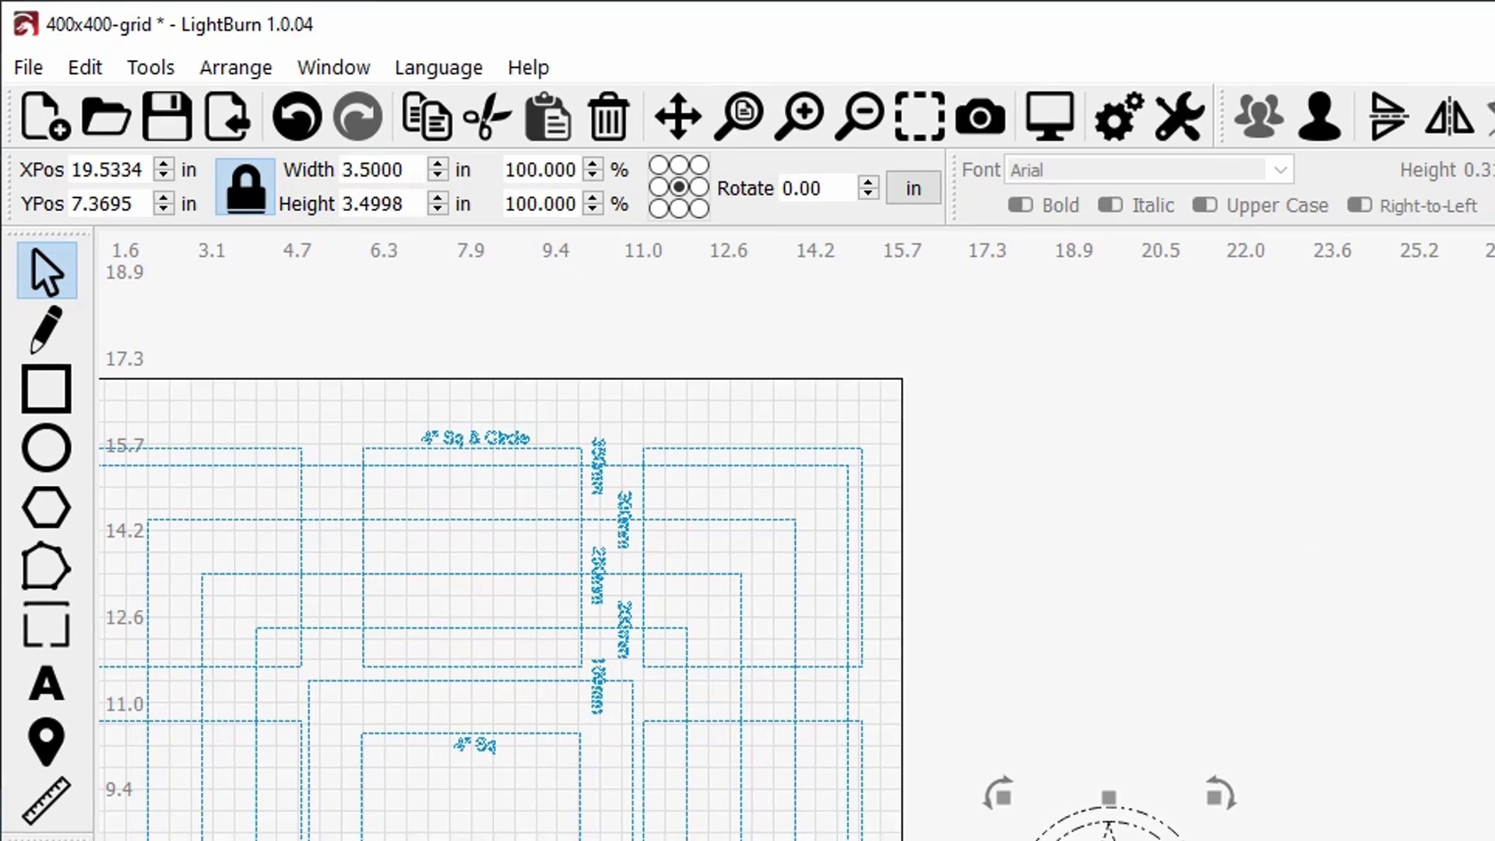
pyautogui.moveTo(1019, 618); pyautogui.dragTo(1391, 552)
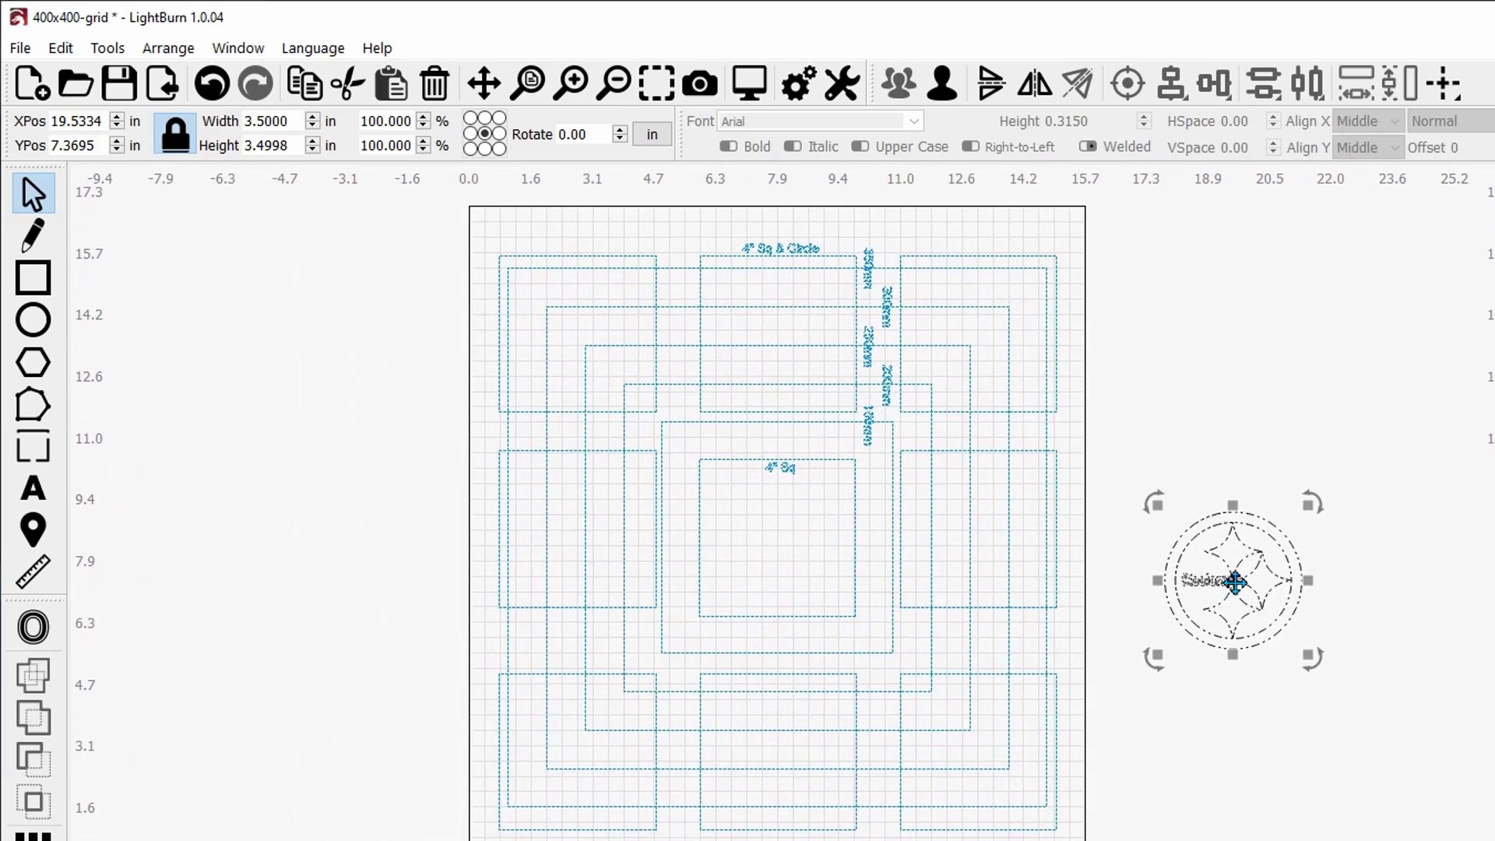
# Move the logo into the left-middle square and scale it to about 3.78 in.
pyautogui.moveTo(1234, 582); pyautogui.dragTo(566, 525)
pyautogui.press('Escape')
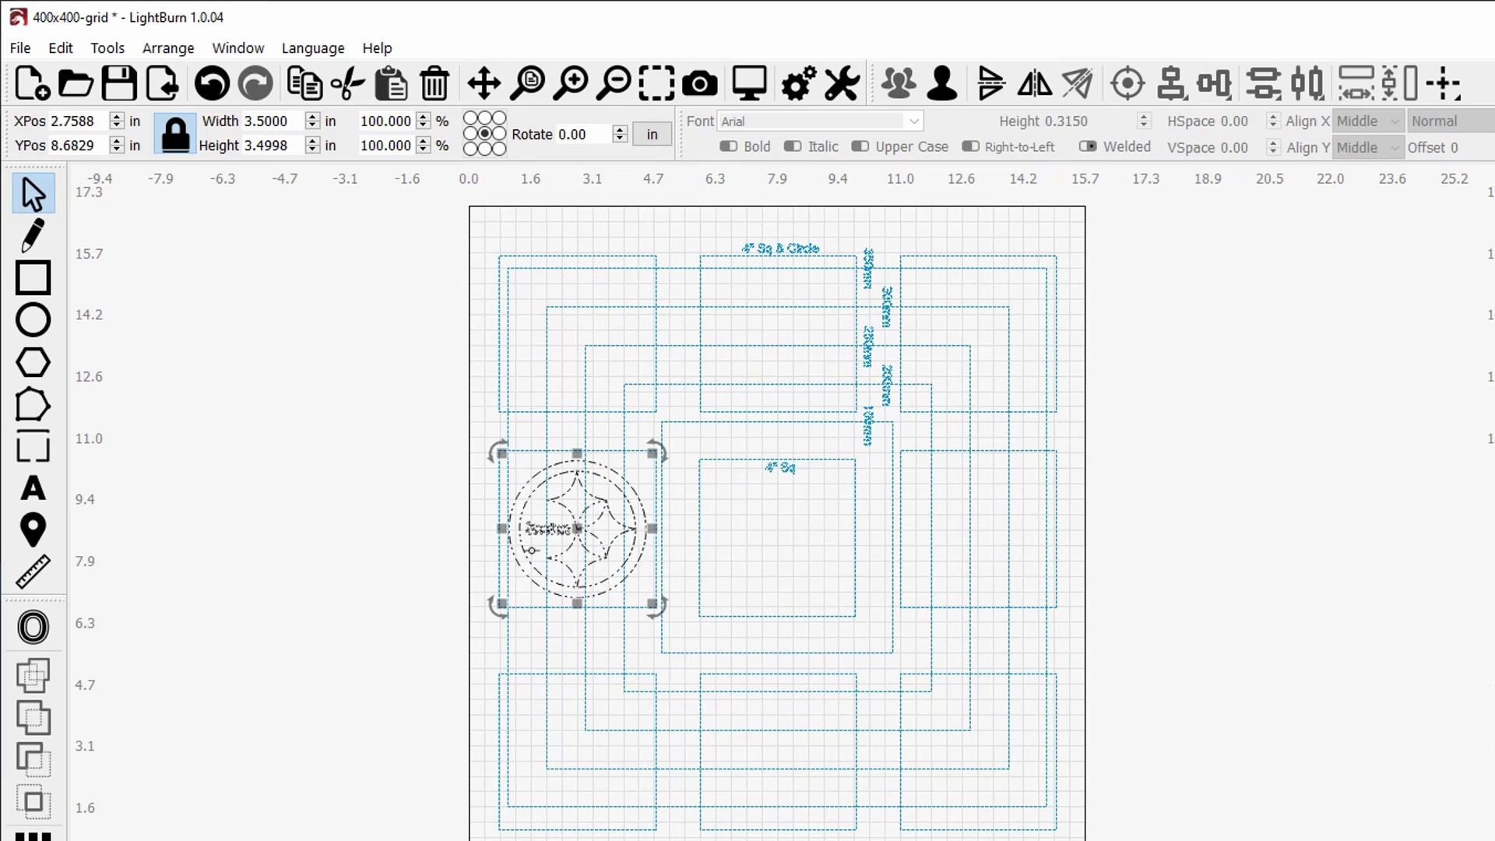
pyautogui.scroll(3, 531, 550)
pyautogui.scroll(1, 532, 549)
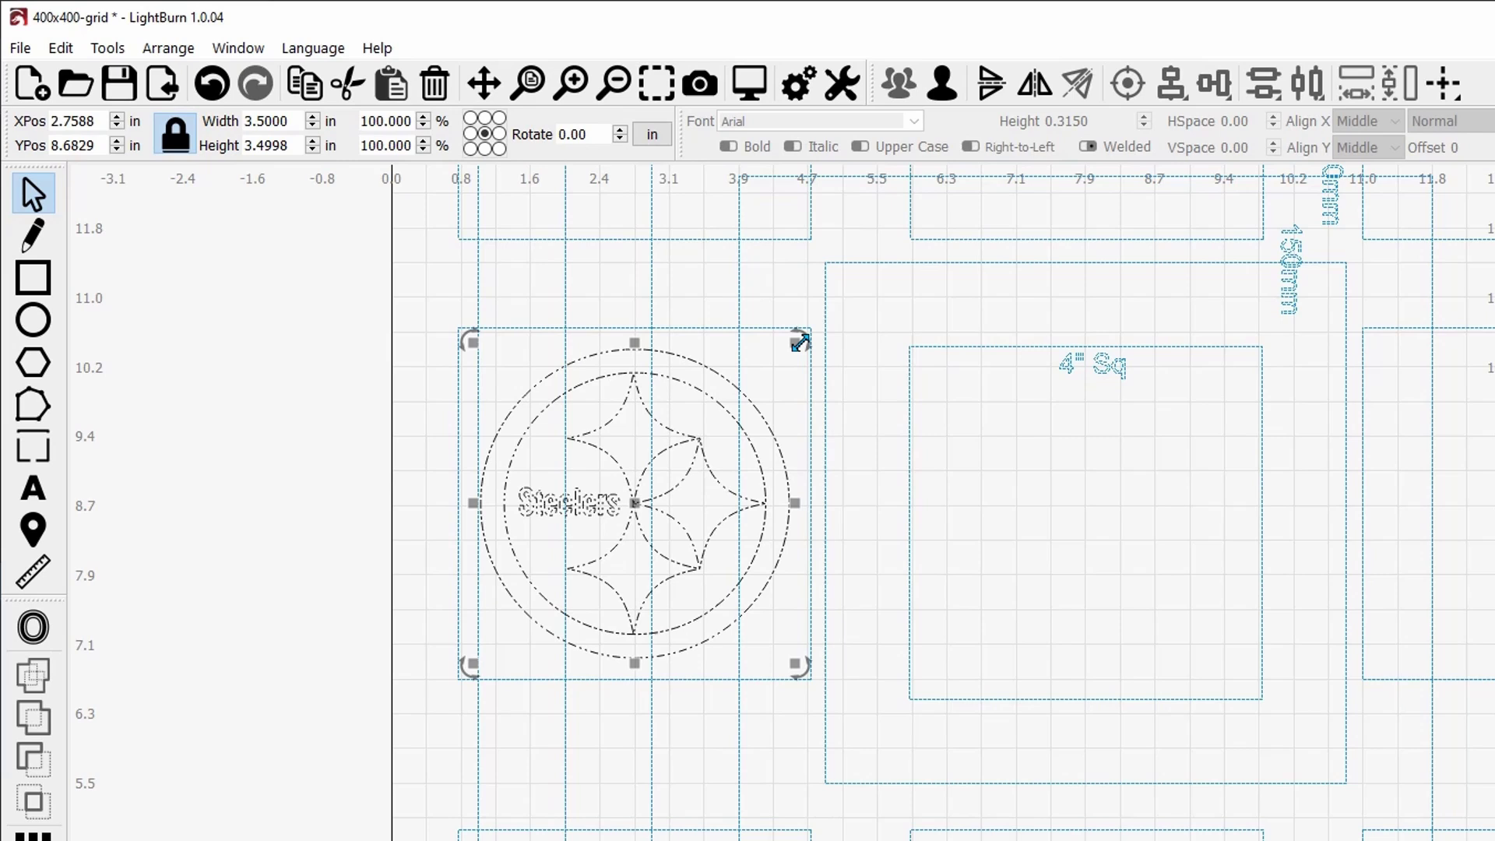
pyautogui.moveTo(798, 346)
pyautogui.mouseDown()
pyautogui.moveTo(854, 301)
pyautogui.moveTo(747, 407)
pyautogui.moveTo(810, 320)
pyautogui.moveTo(749, 415)
pyautogui.moveTo(809, 362)
pyautogui.mouseUp()
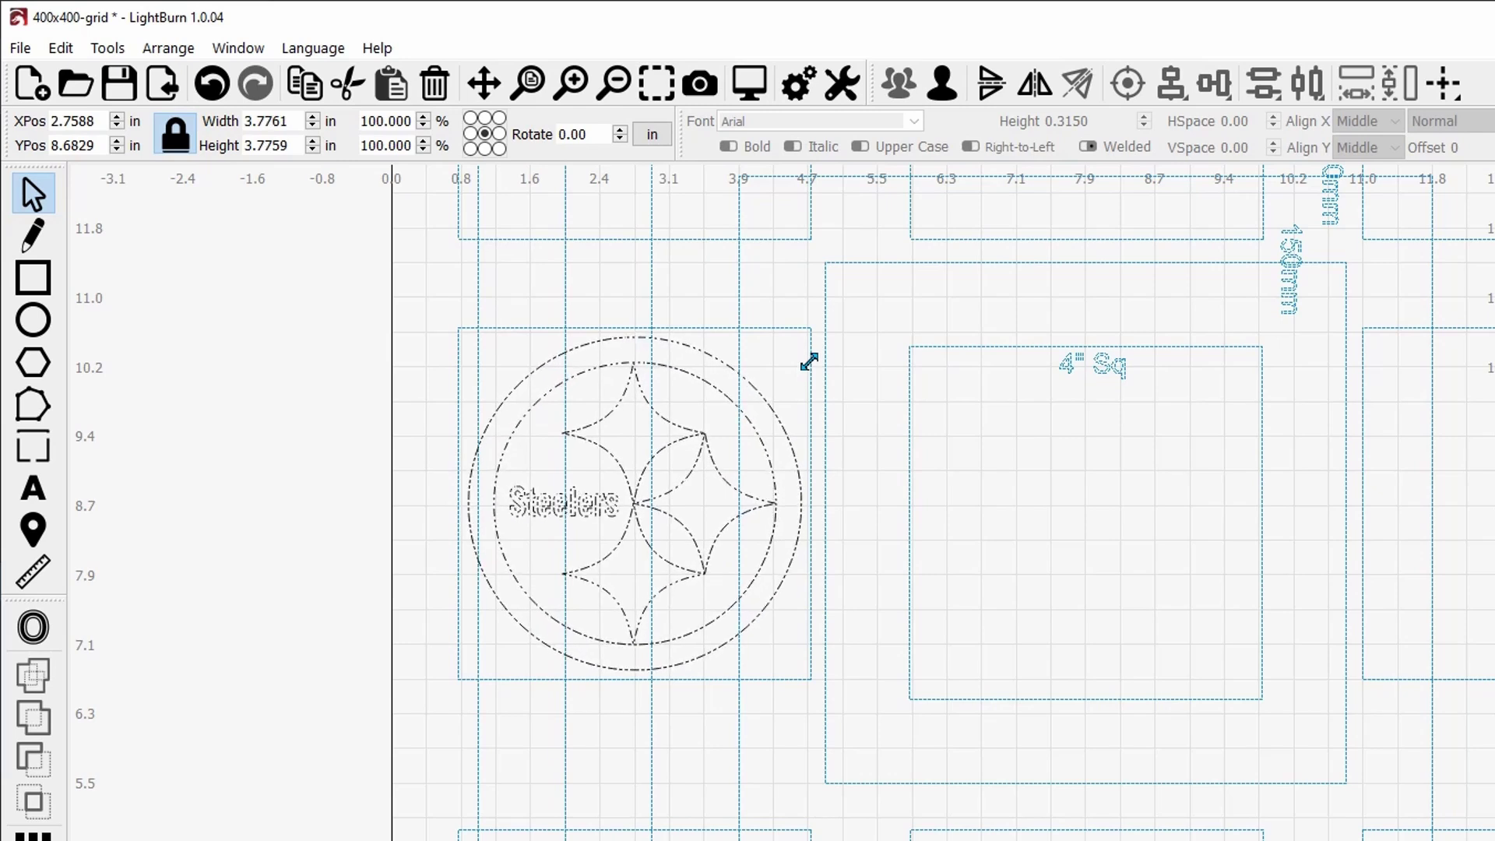
pyautogui.click(517, 335)
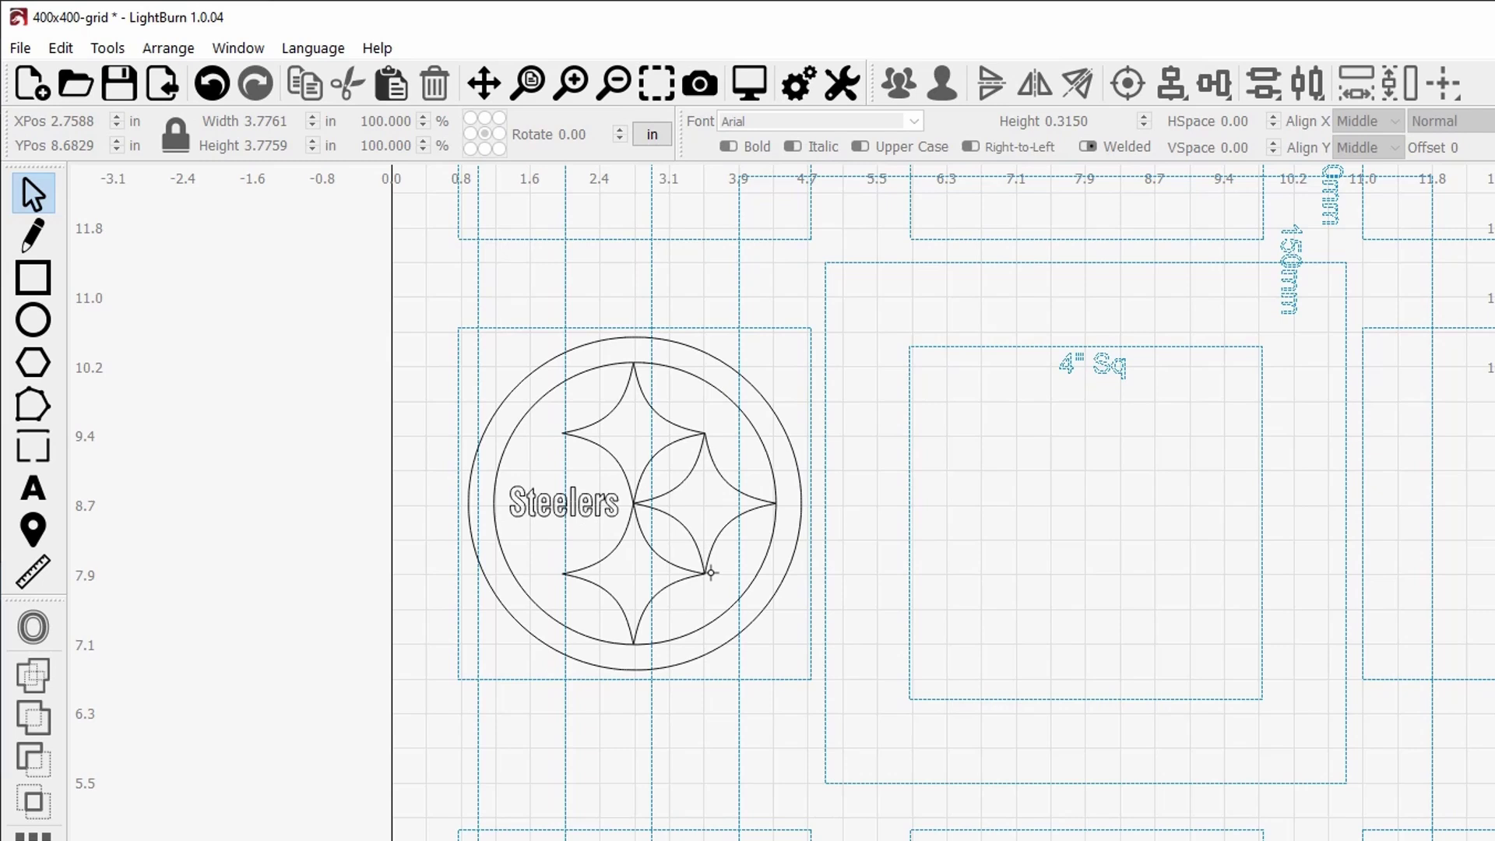
pyautogui.scroll(-1, 898, 533)
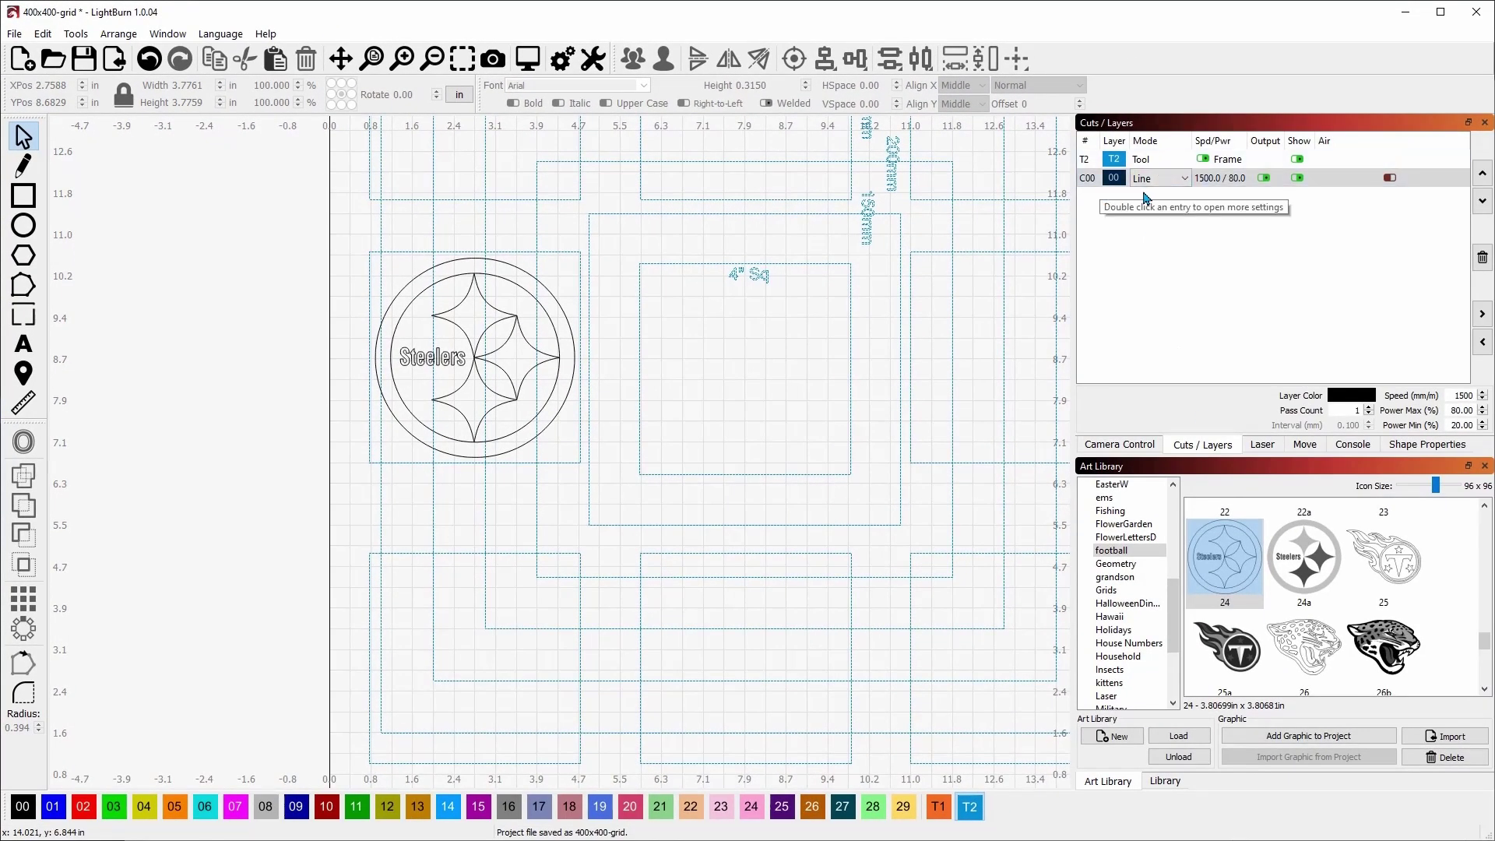
# Select the C00 cut layer, then bring up the Laser control panel.
pyautogui.click(1090, 159)
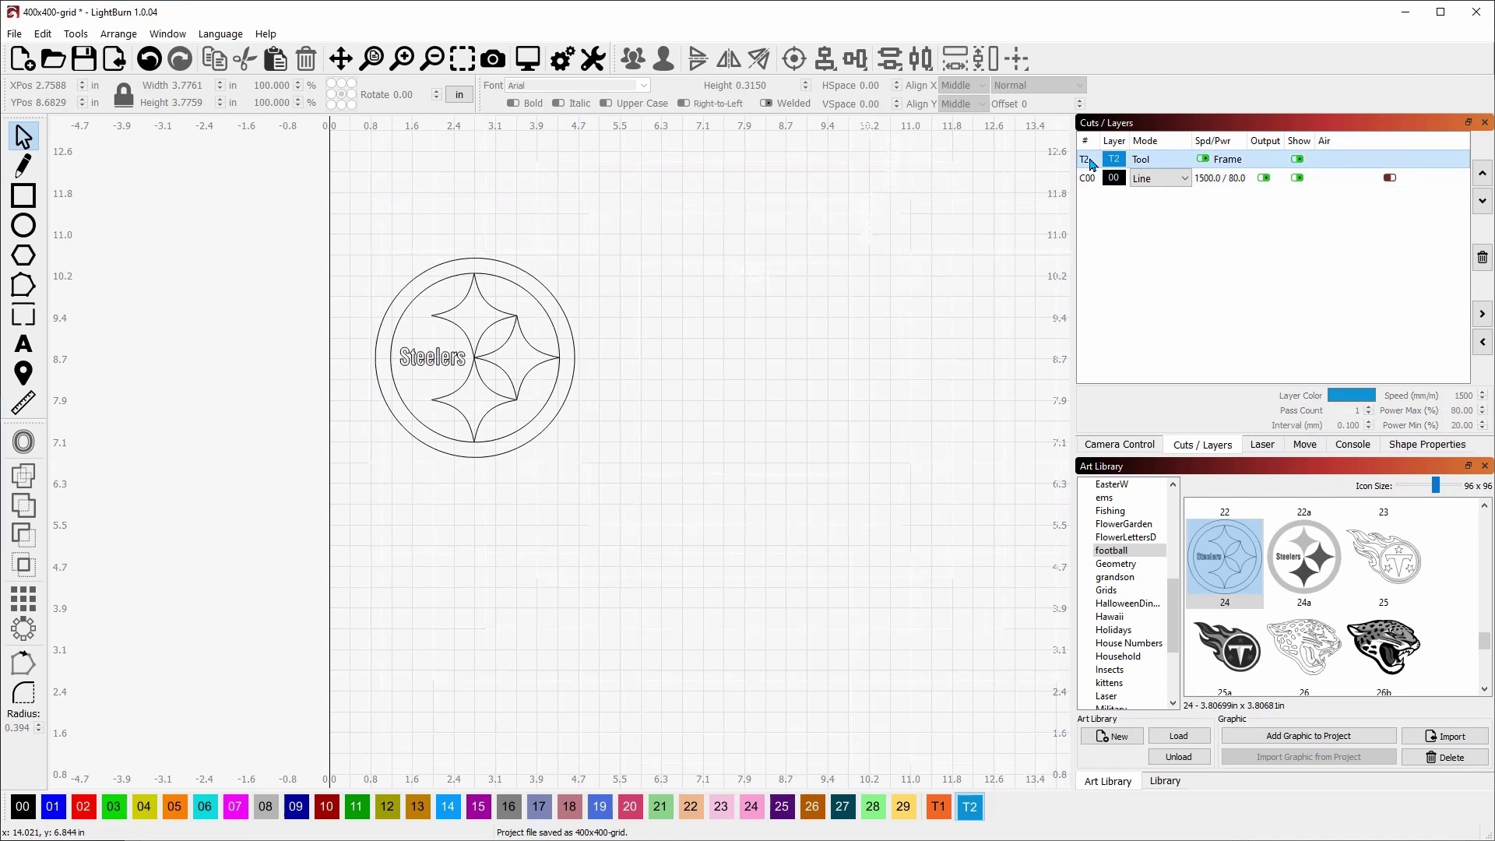
pyautogui.keyDown('shift'); pyautogui.click(1088, 178); pyautogui.keyUp('shift')
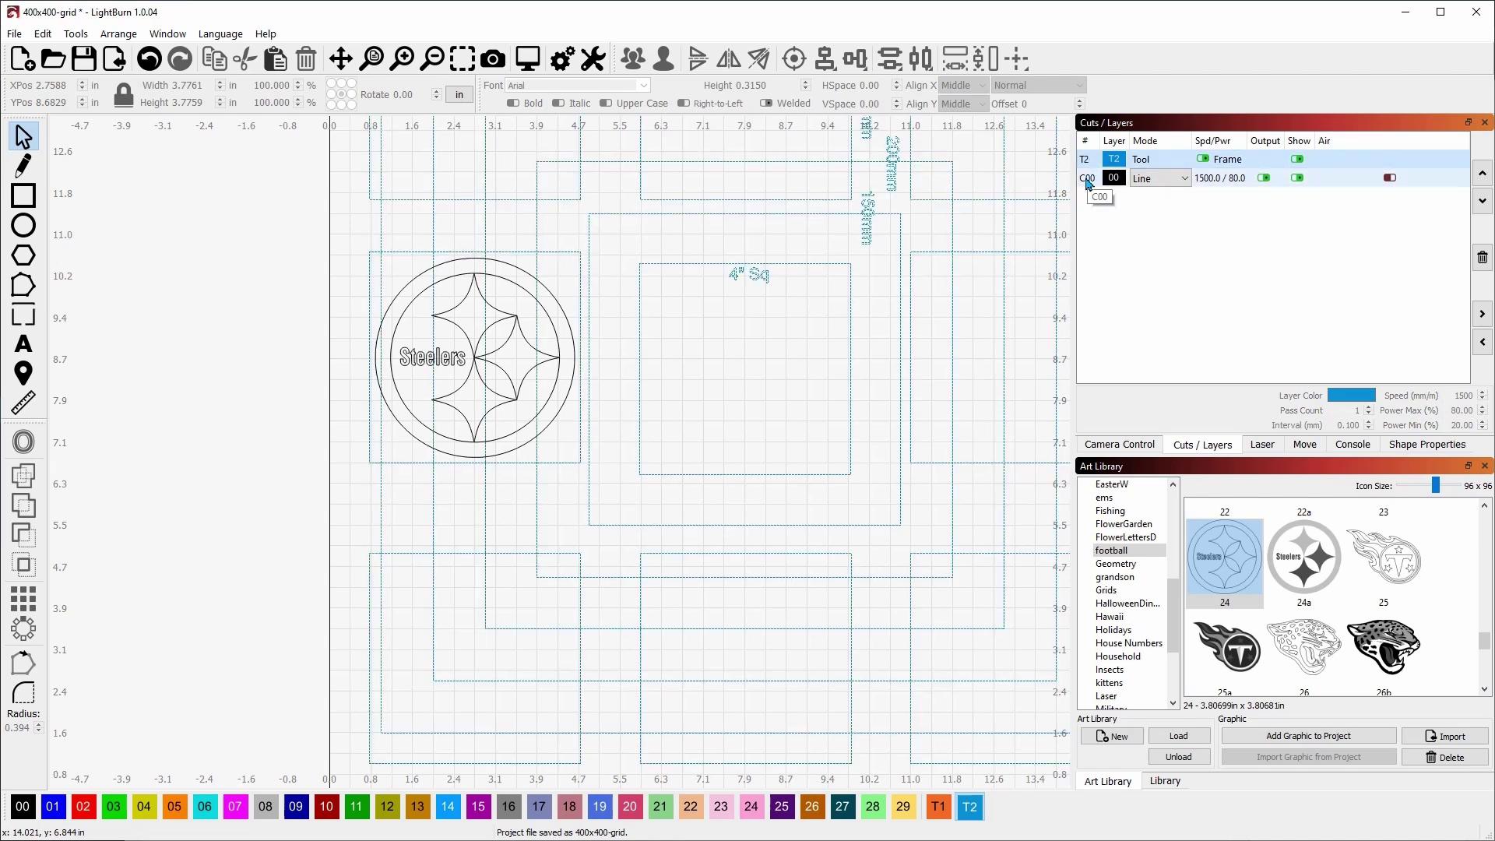
pyautogui.click(1087, 181)
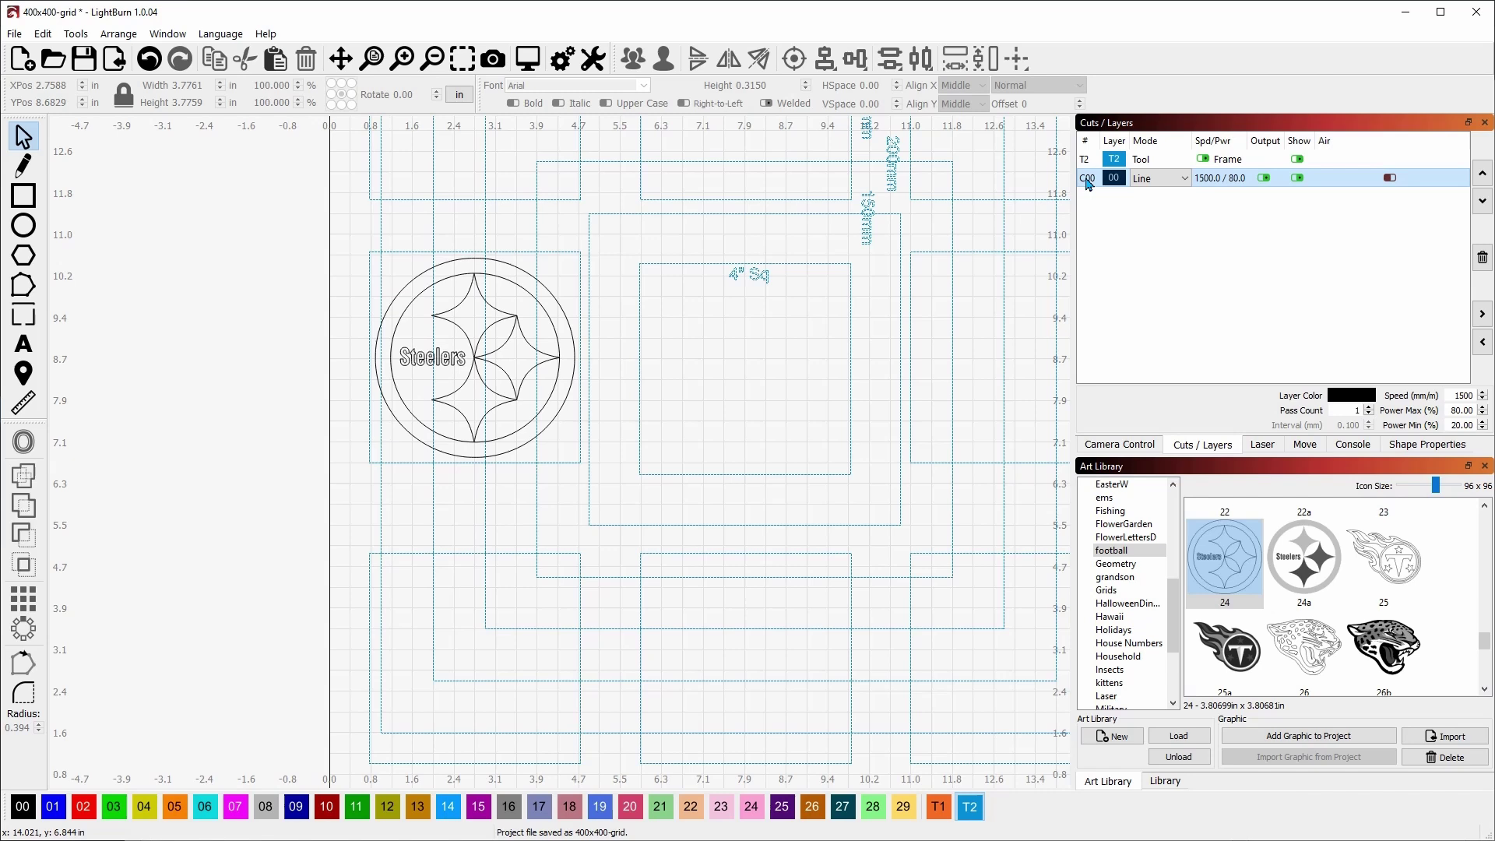
pyautogui.click(1256, 450)
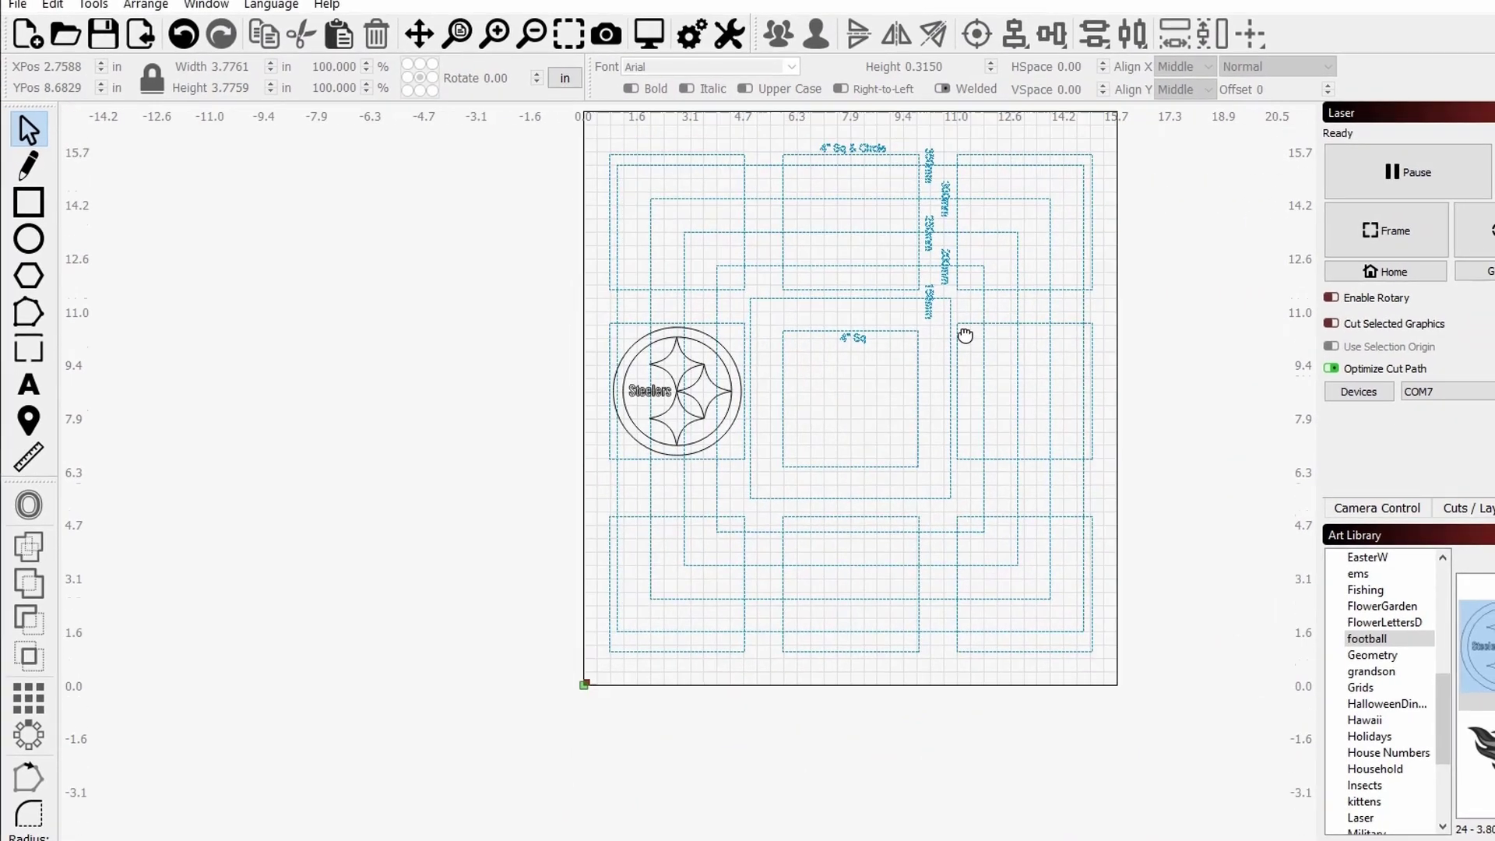
pyautogui.scroll(2, 811, 387)
pyautogui.moveTo(811, 388); pyautogui.dragTo(874, 372)
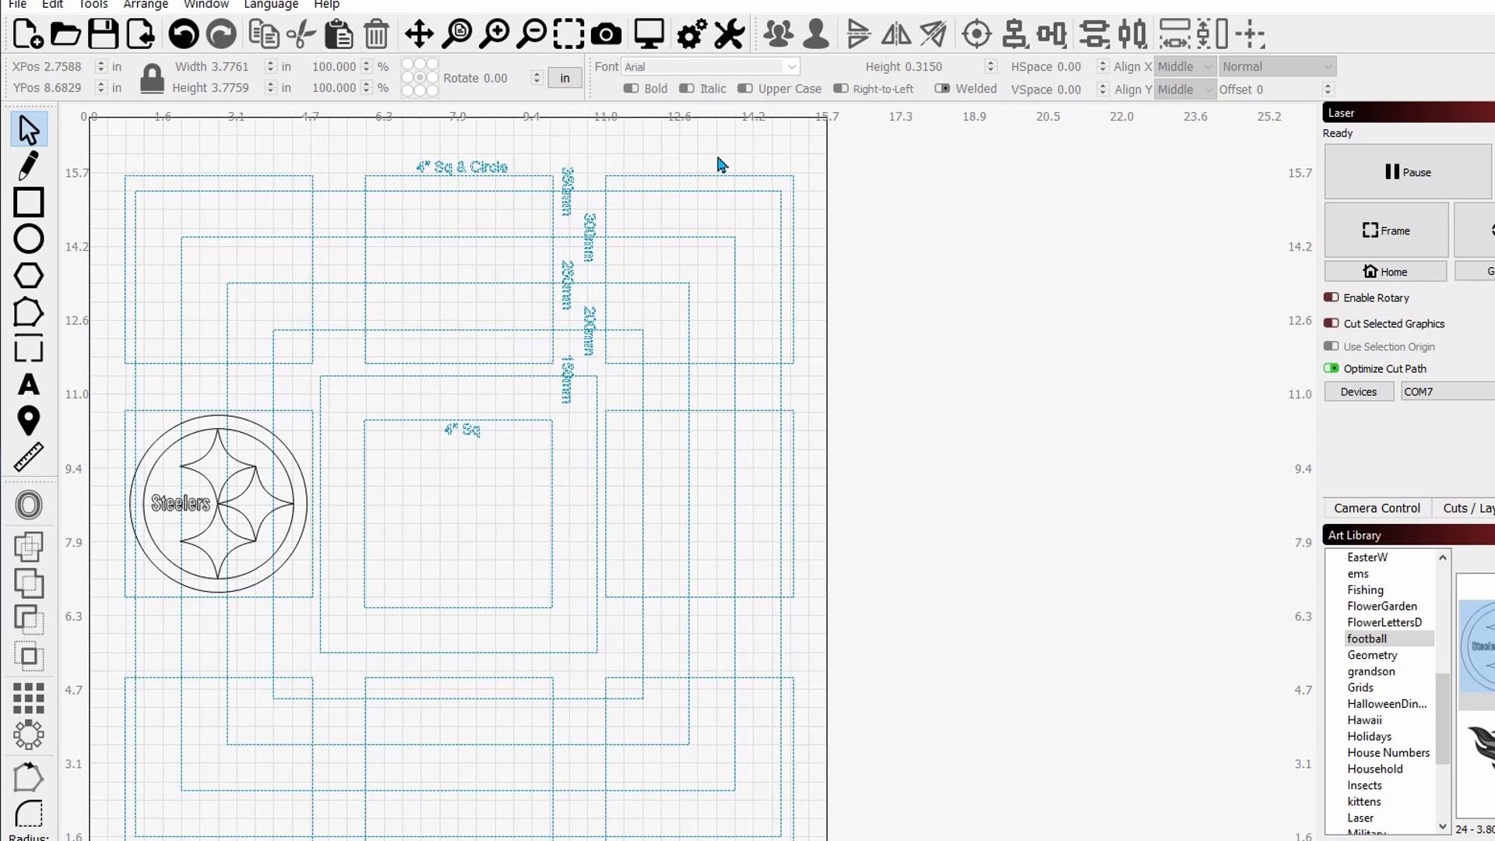
pyautogui.click(629, 202)
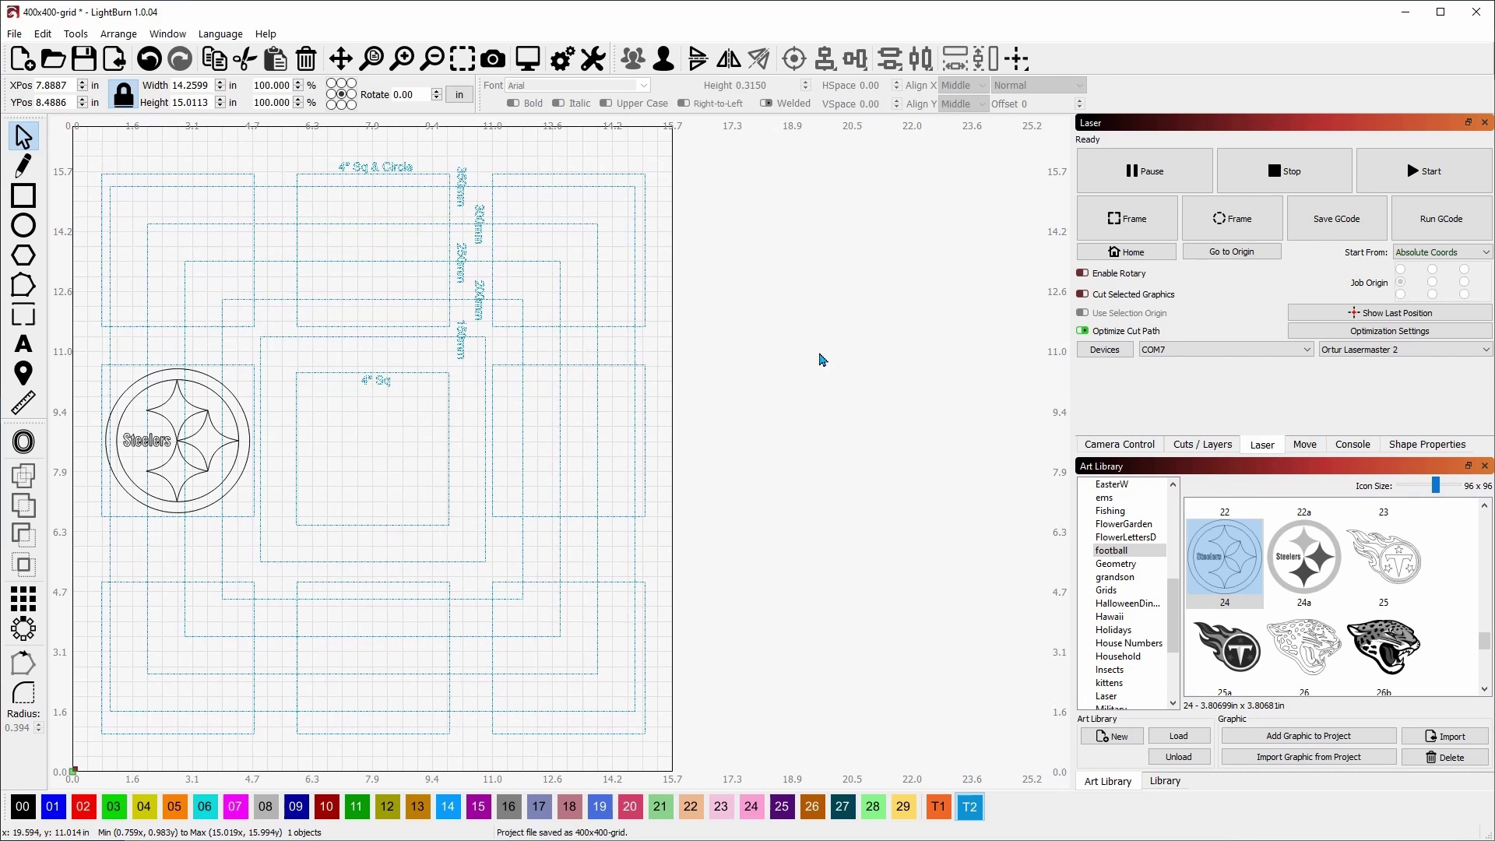
pyautogui.click(821, 358)
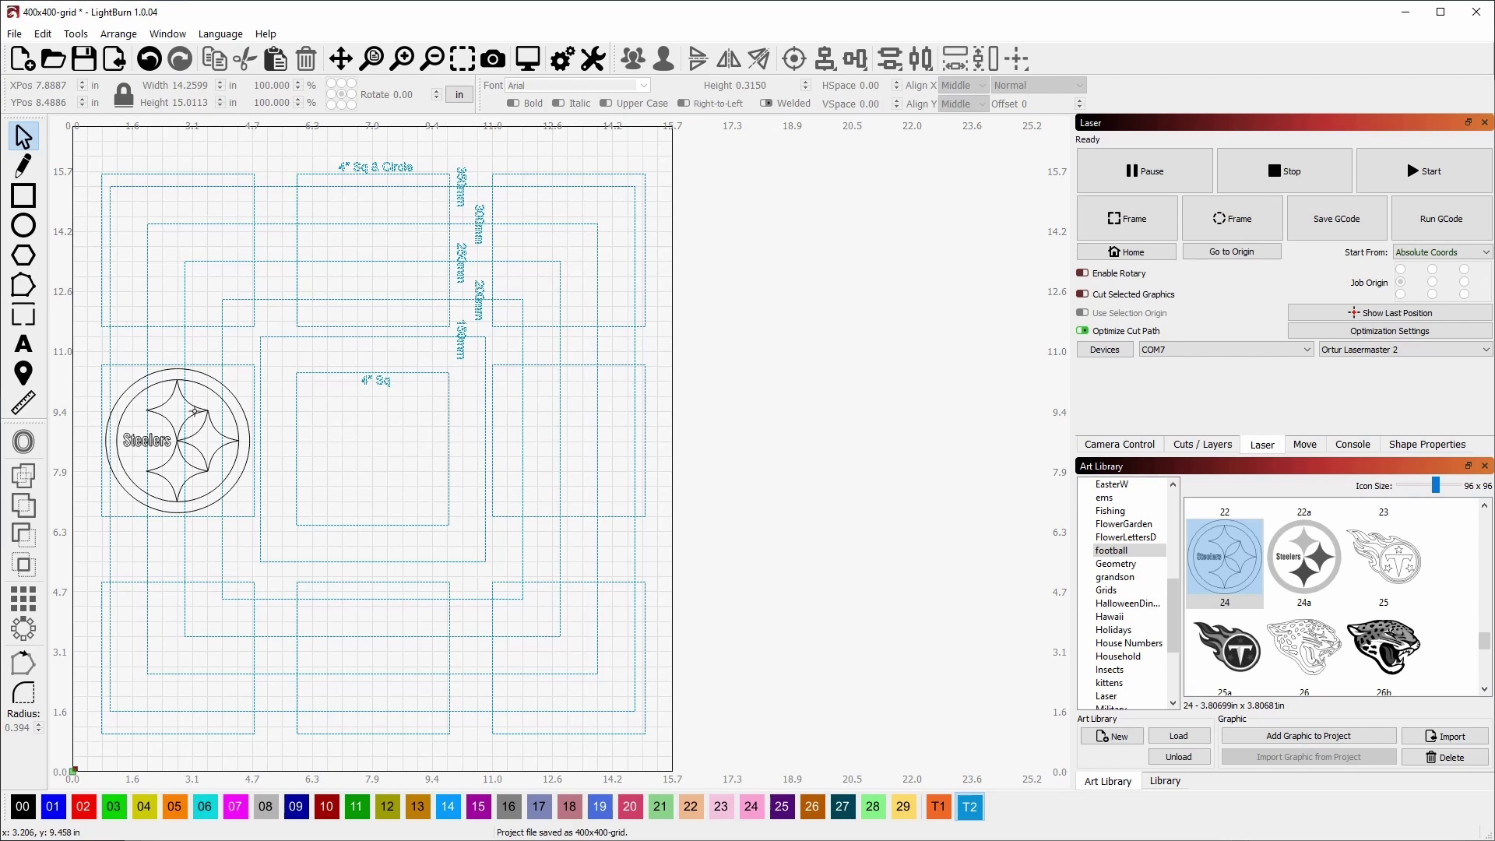
pyautogui.scroll(2, 195, 411)
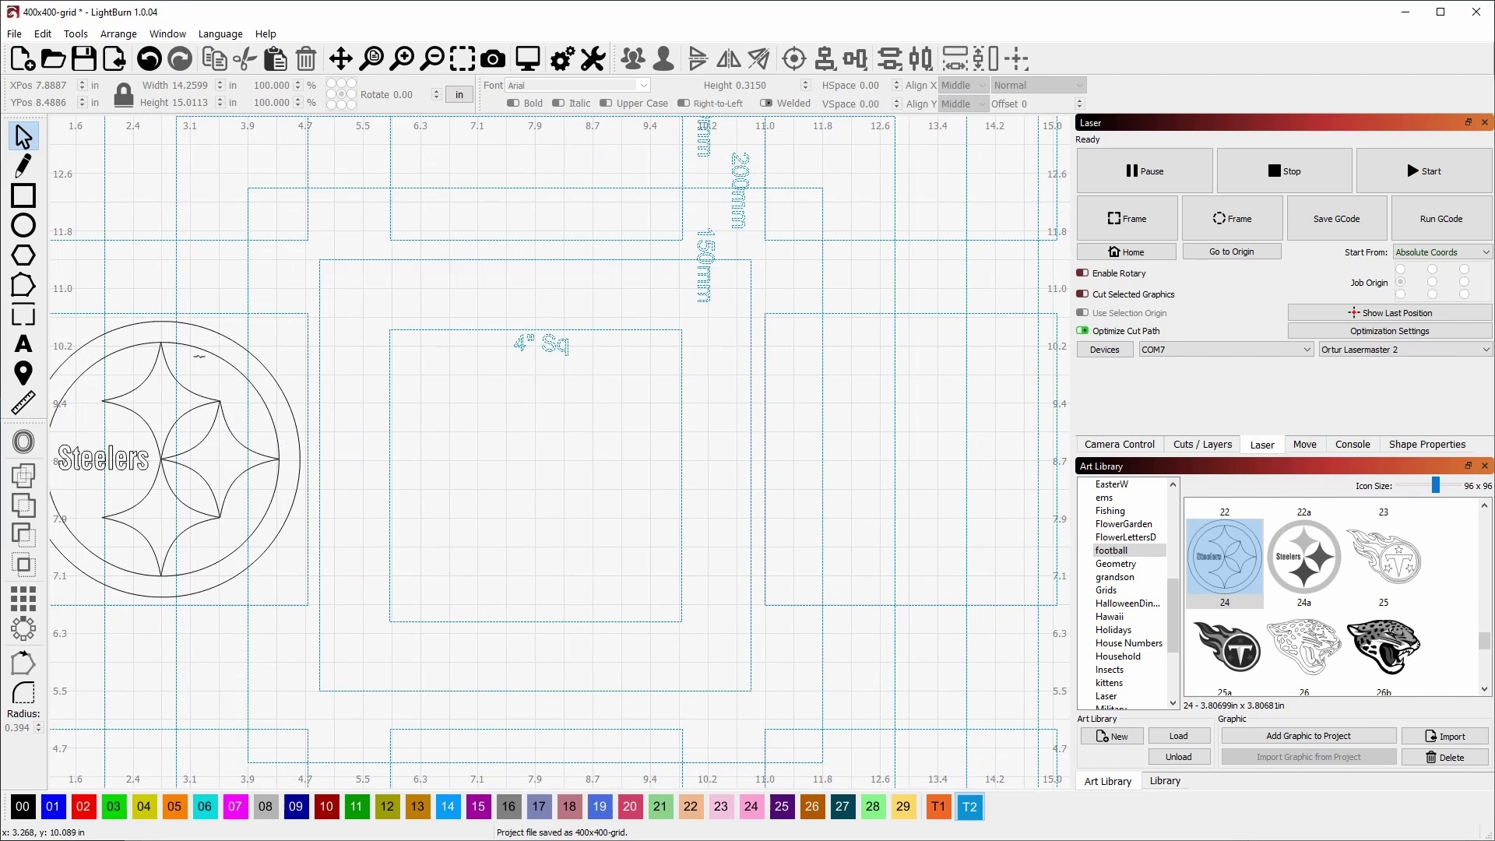
# Drag the Steelers logo off the 400x400 grid to the right and delete it.
pyautogui.click(184, 404)
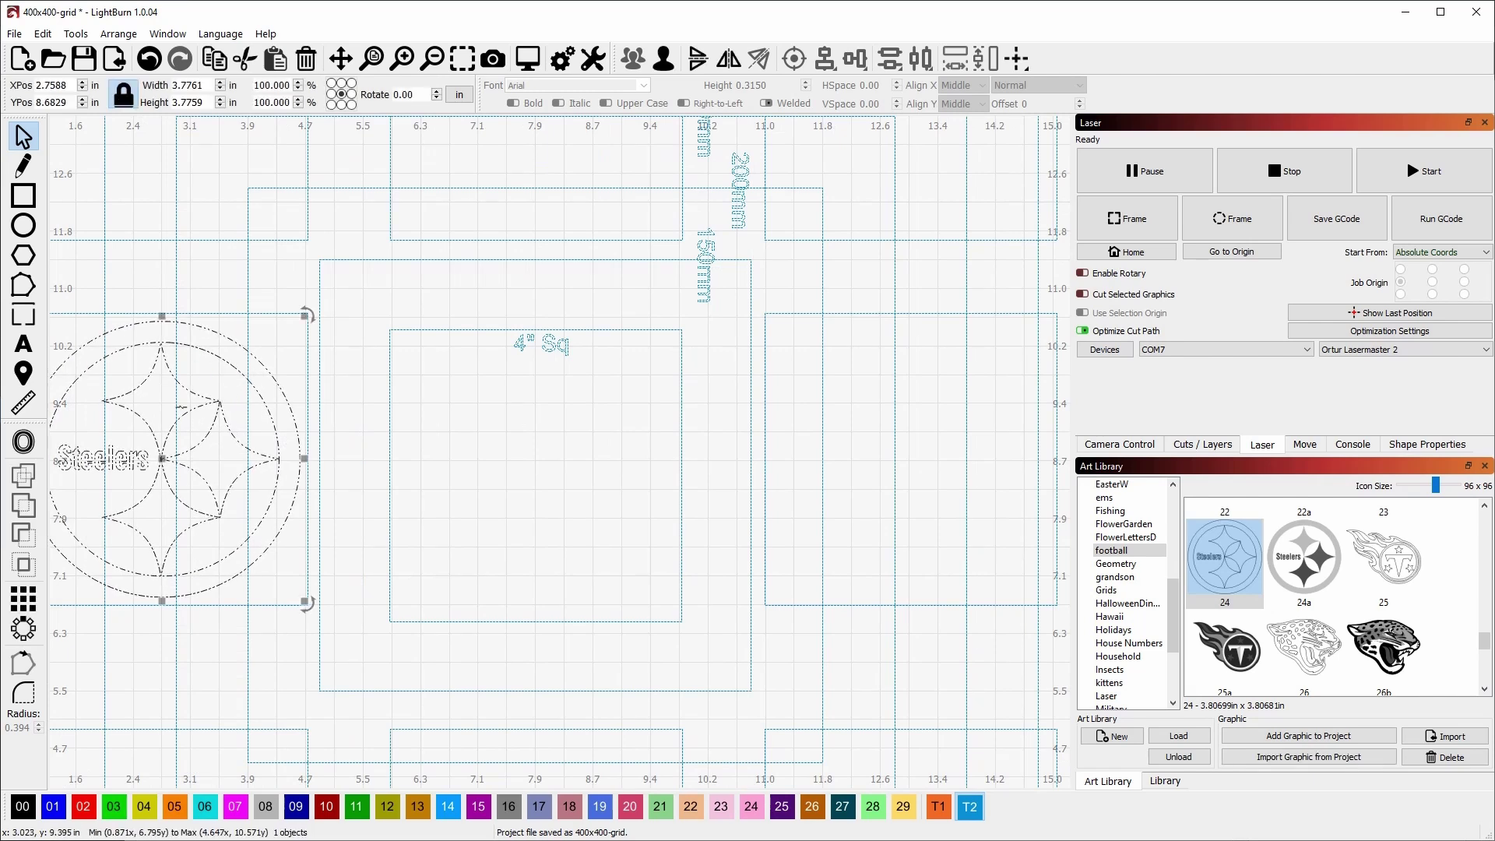
pyautogui.scroll(-3, 168, 444)
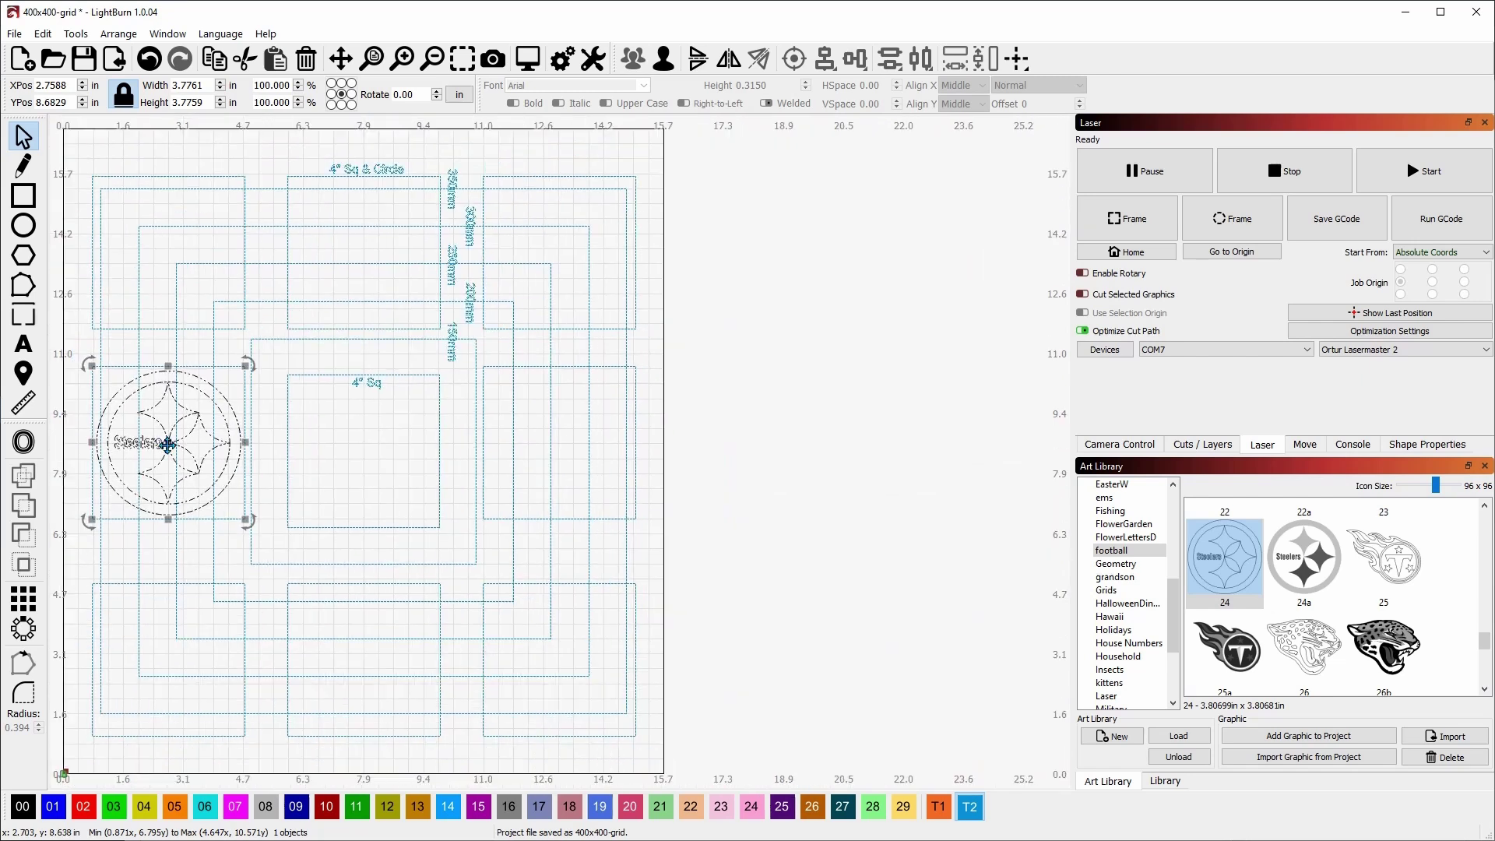
pyautogui.moveTo(167, 445); pyautogui.dragTo(813, 401)
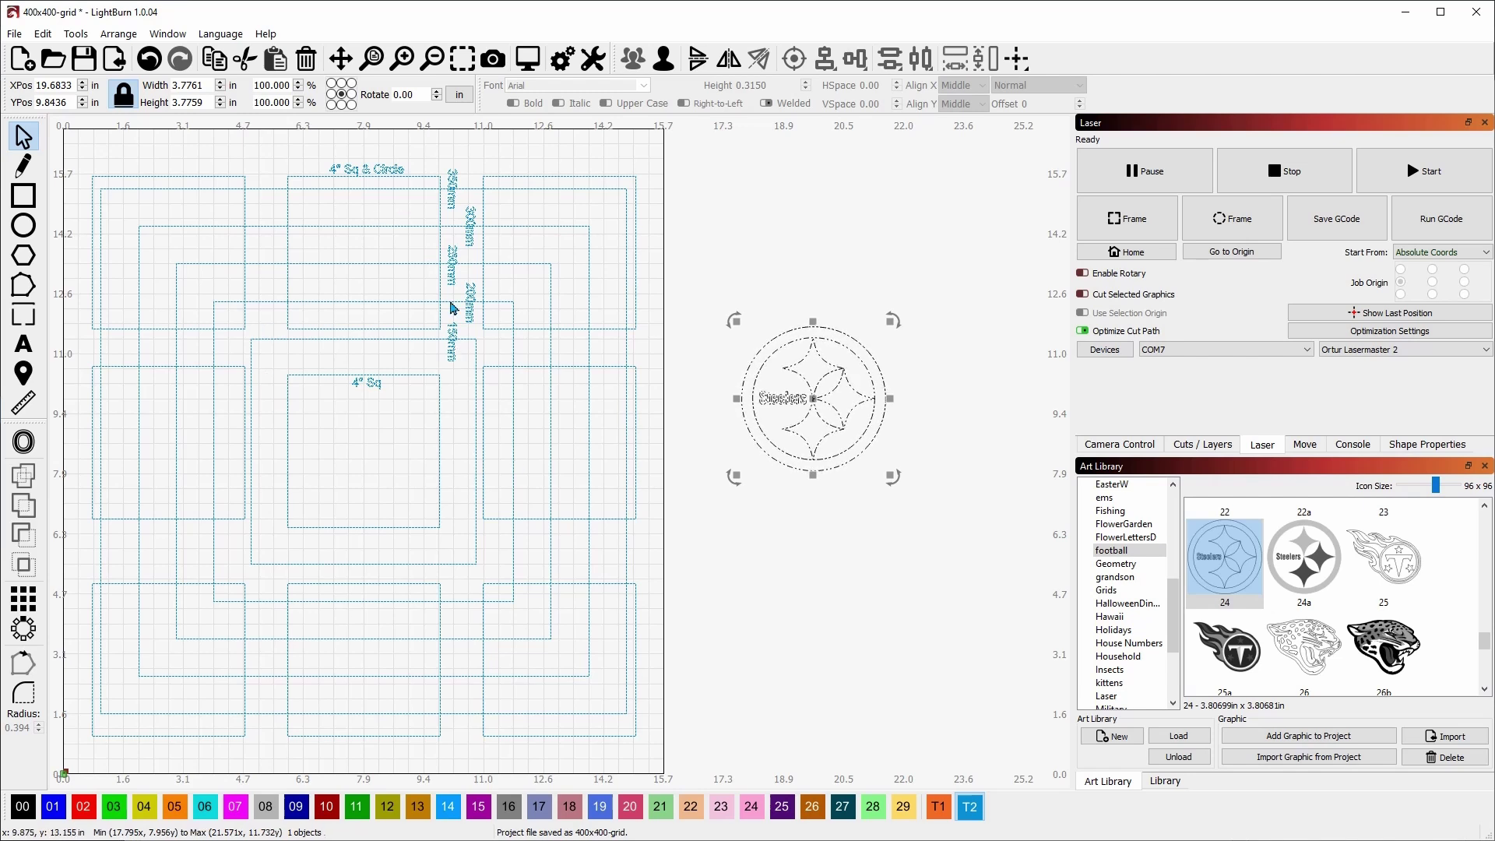
pyautogui.moveTo(850, 433); pyautogui.dragTo(761, 395)
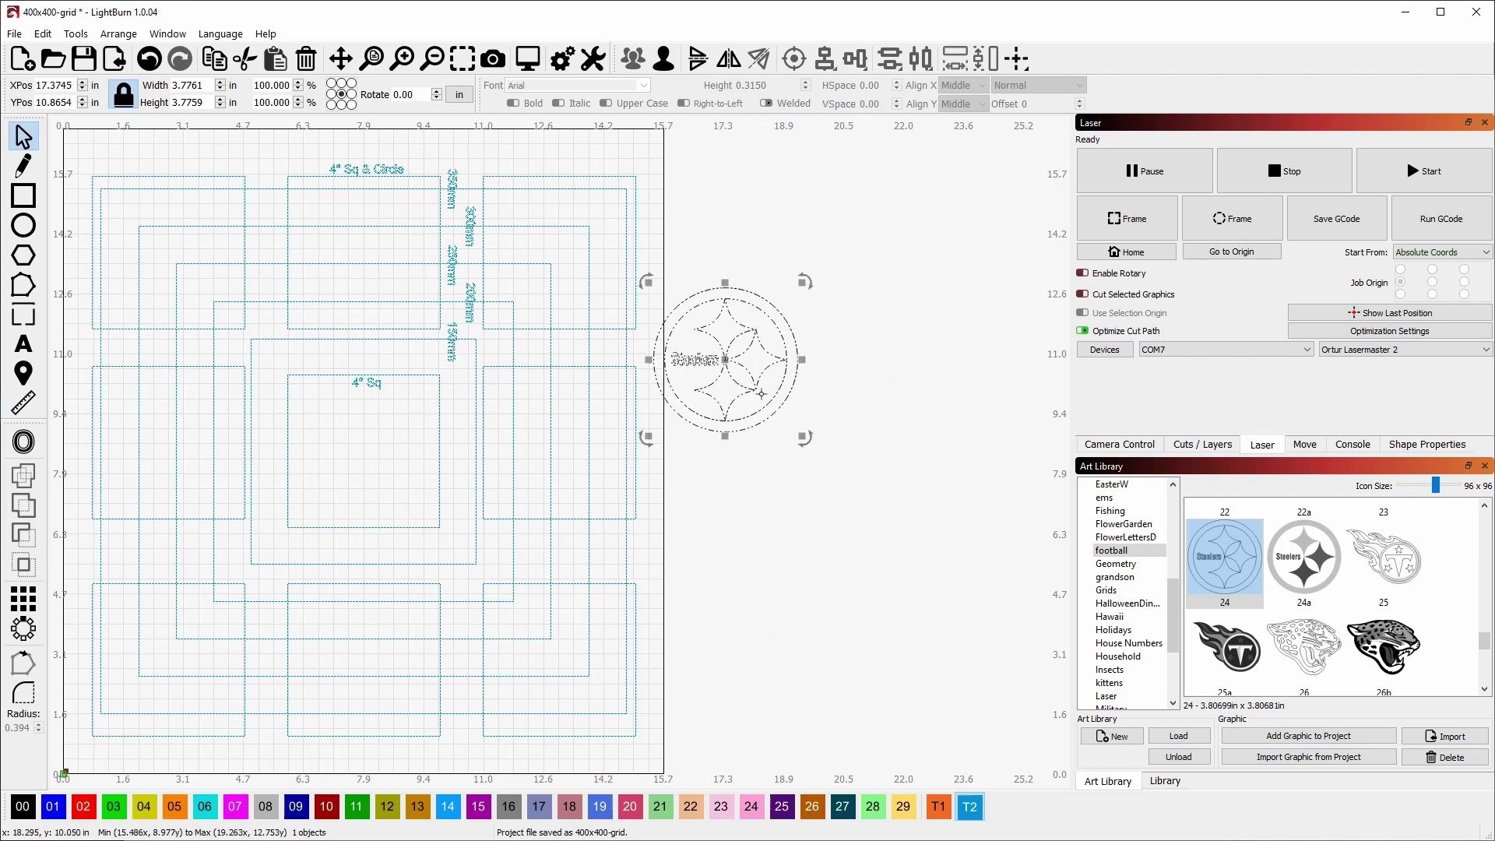
pyautogui.press('Delete')
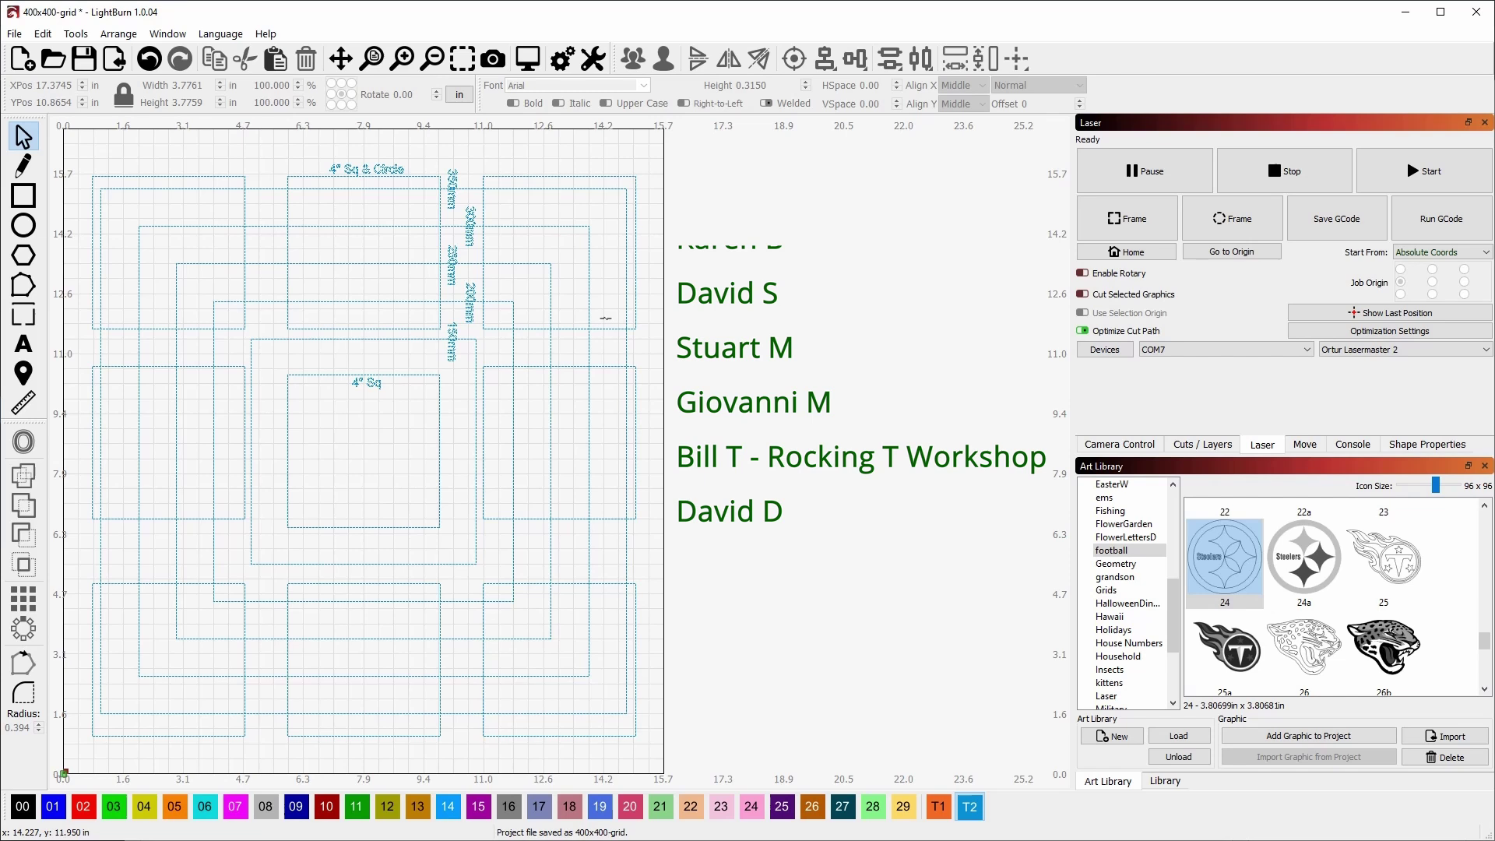
pyautogui.click(625, 335)
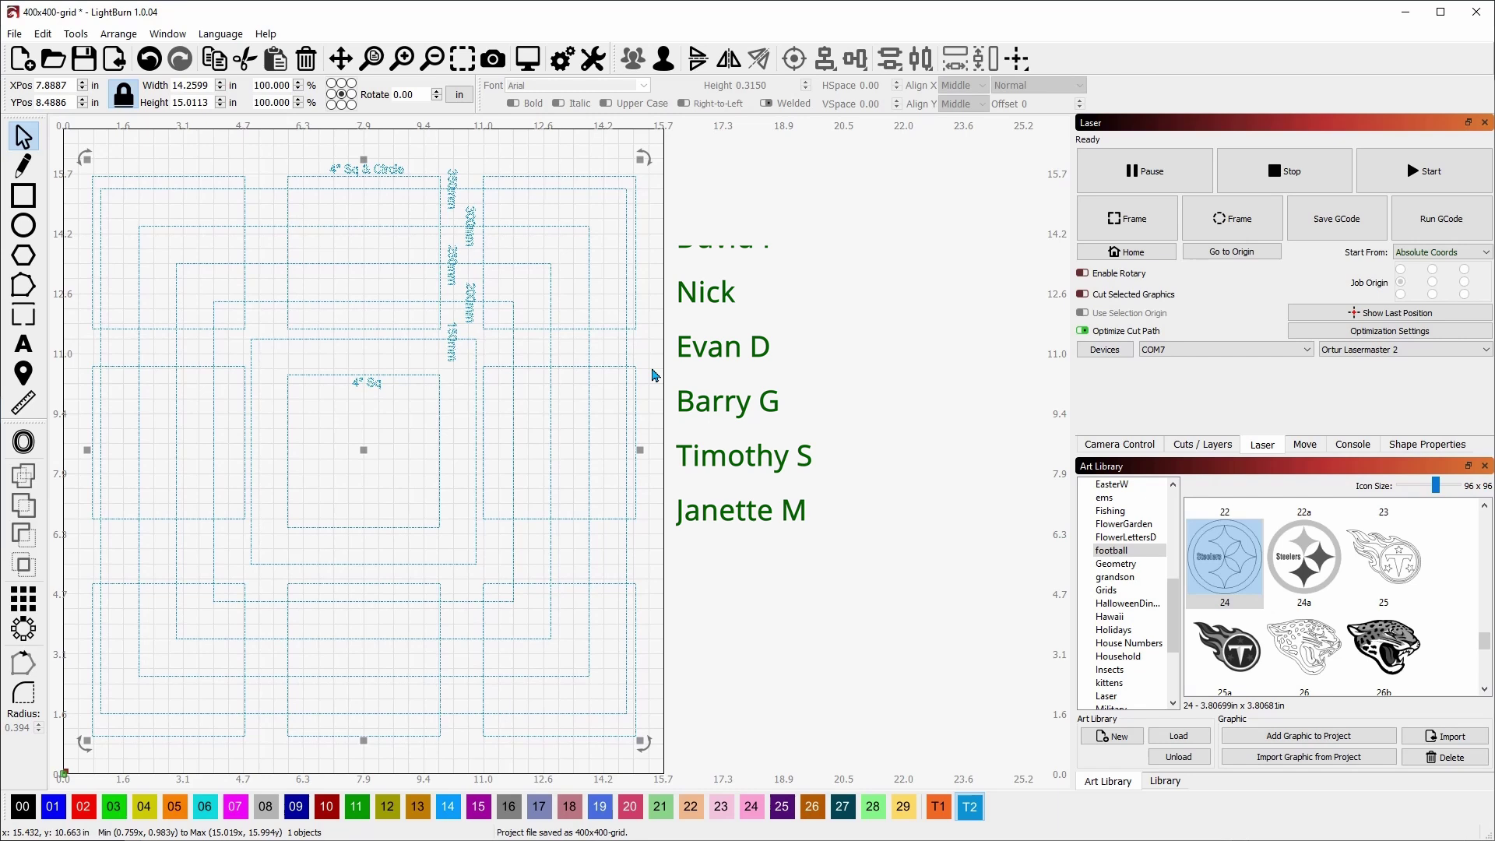
pyautogui.click(652, 375)
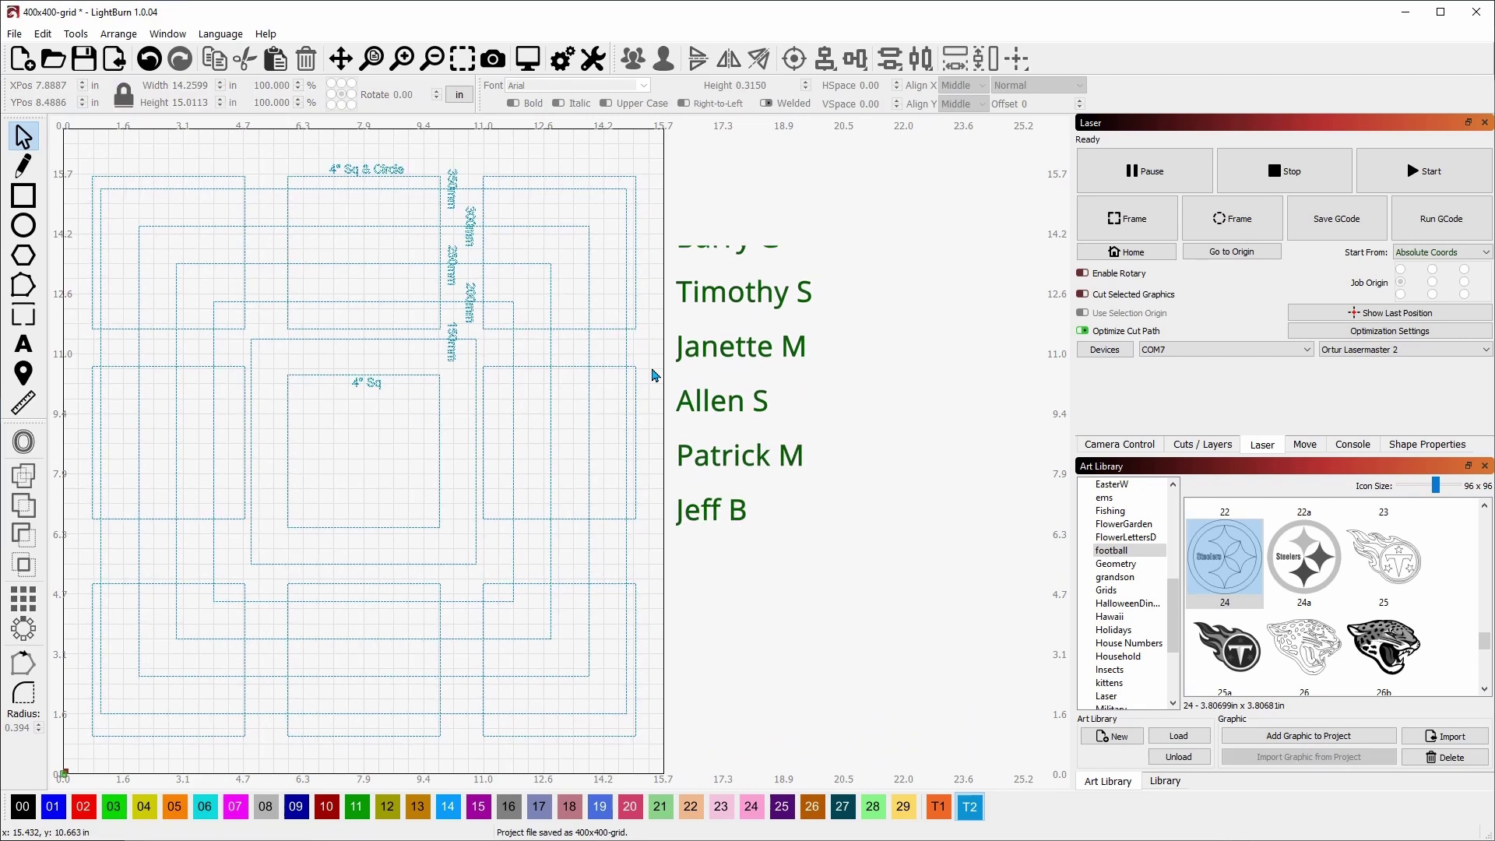